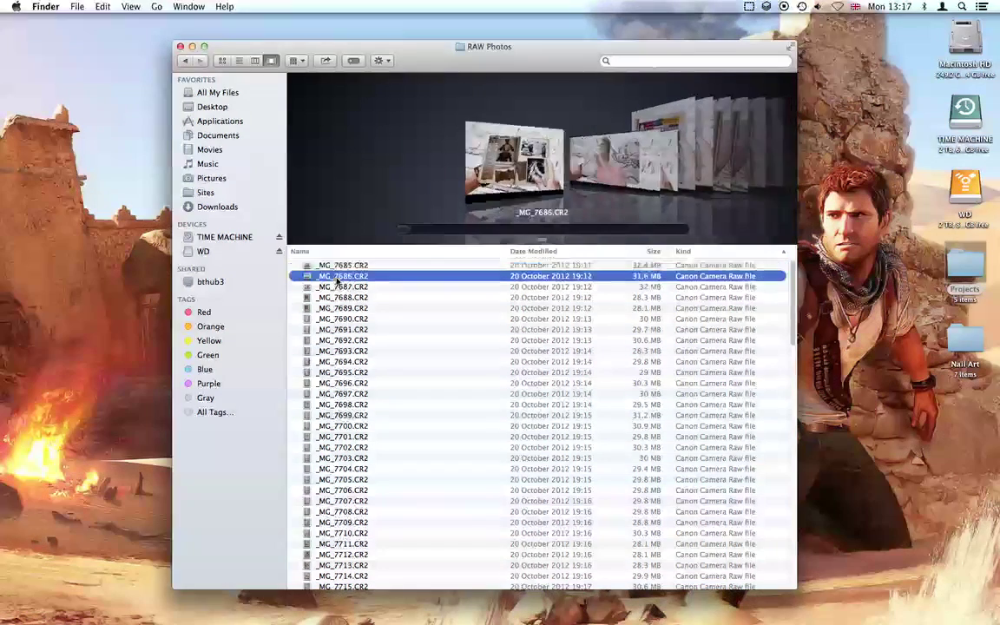
Browse the camera raw files in the RAW Photos folder, previewing _MG_7687.CR2 and _MG_7697.CR2
{"action": "left_click", "coordinate": [340, 290]}
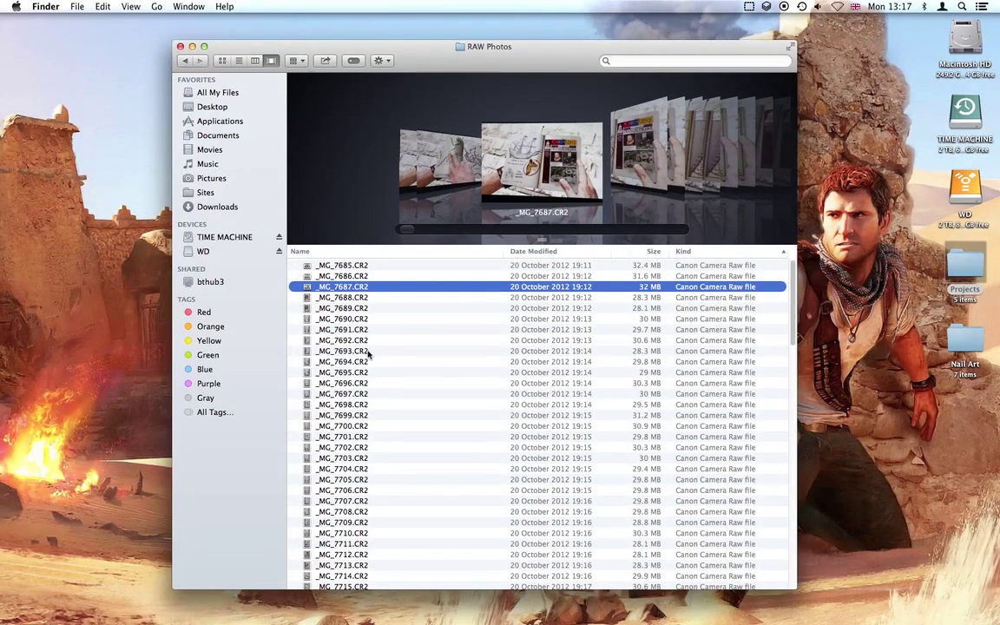
{"action": "scroll", "coordinate": [368, 353], "scroll_direction": "down", "scroll_amount": 2}
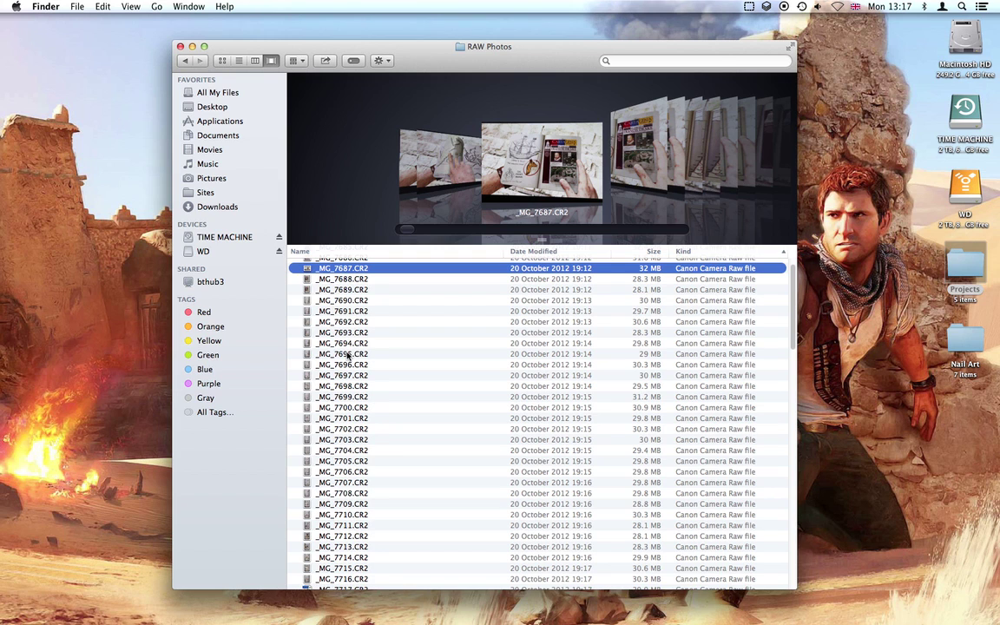
{"action": "scroll", "coordinate": [348, 353], "scroll_direction": "down", "scroll_amount": 3}
{"action": "left_click", "coordinate": [347, 353]}
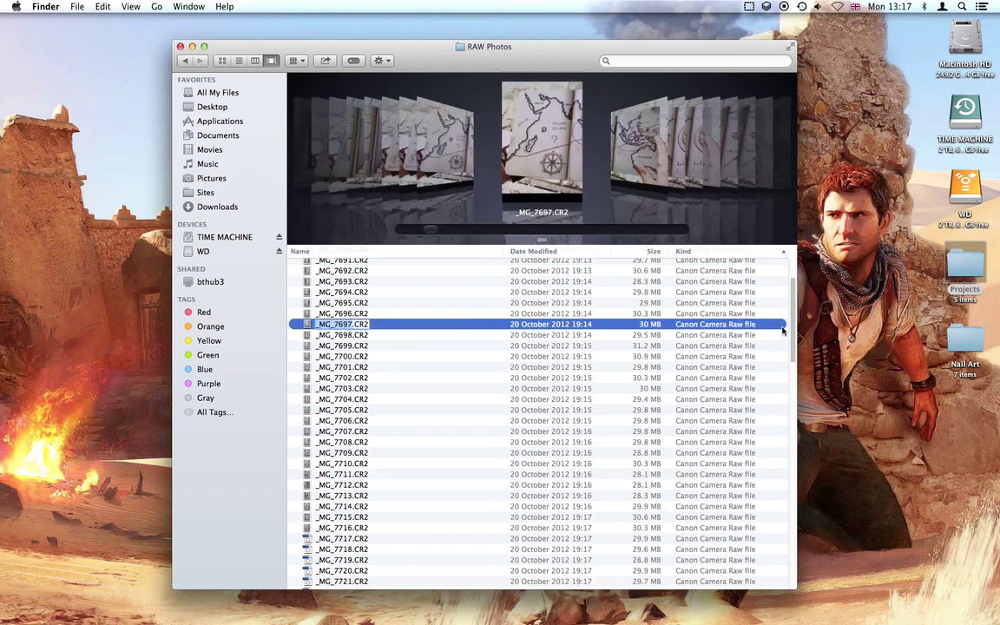
Find the MVI_7682.MOV movie at the end of the file list, play its preview, pause it and close it
{"action": "left_click_drag", "start_coordinate": [790, 307], "coordinate": [794, 545]}
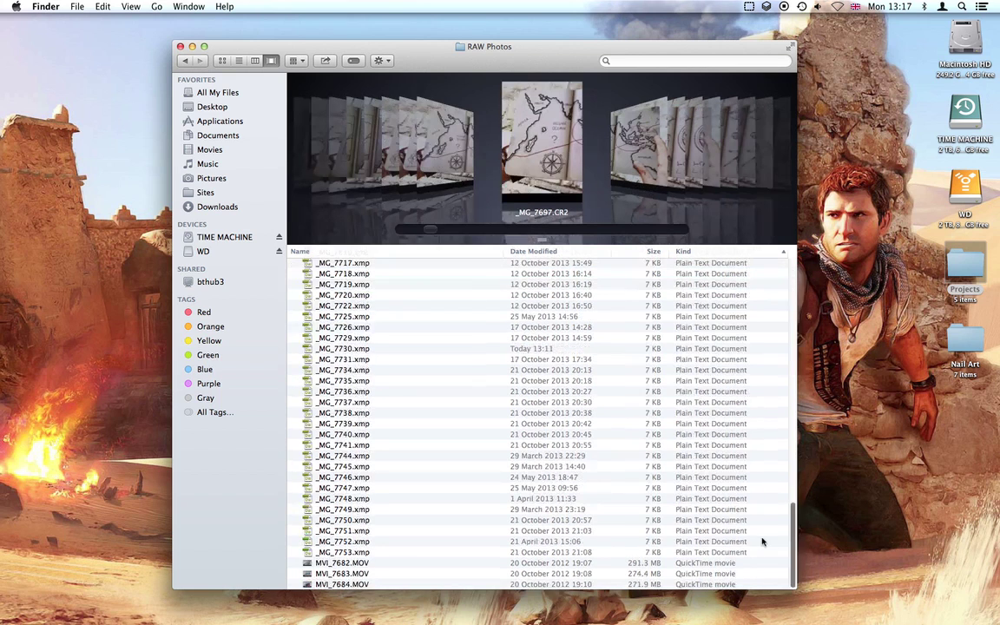
{"action": "left_click", "coordinate": [352, 564]}
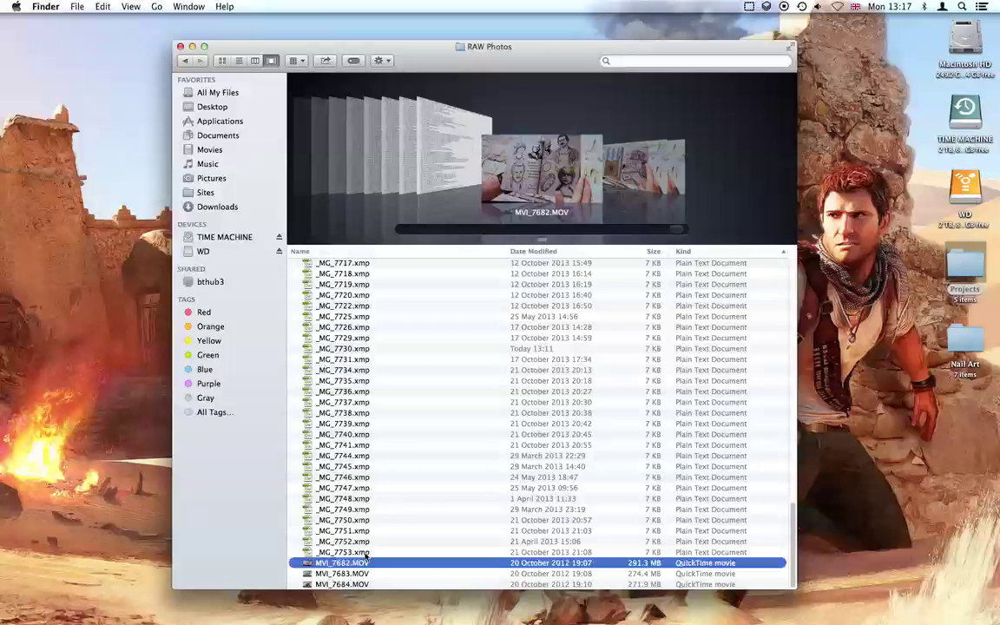
{"action": "key", "text": "space"}
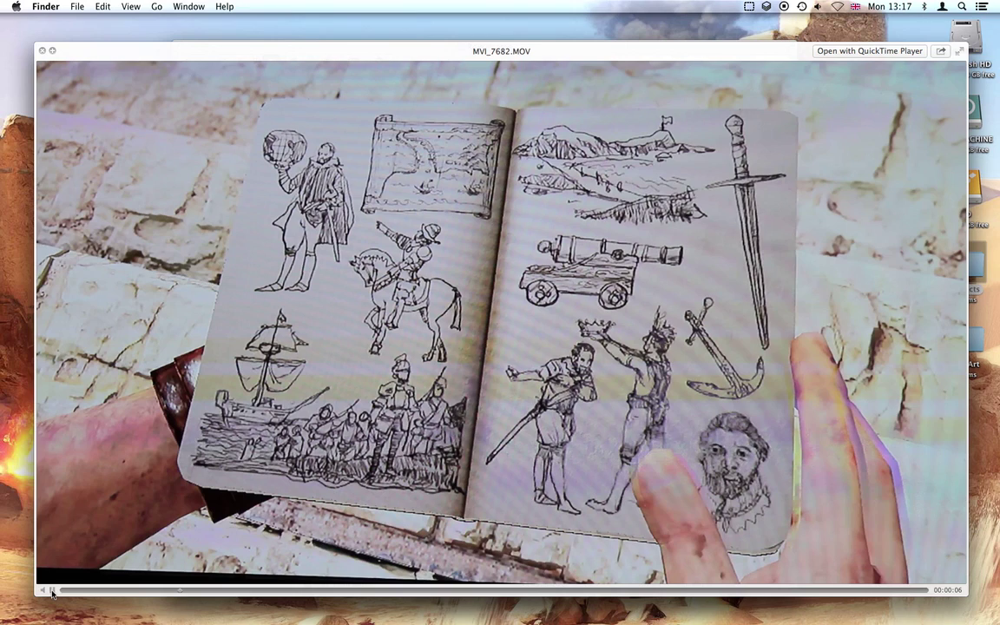
{"action": "left_click", "coordinate": [52, 591]}
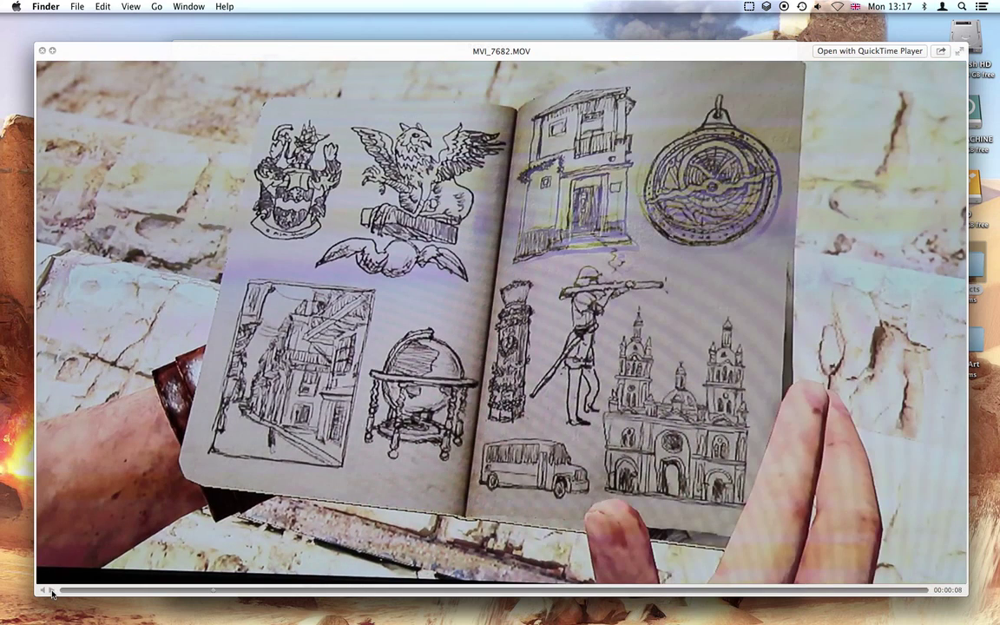
{"action": "key", "text": "space"}
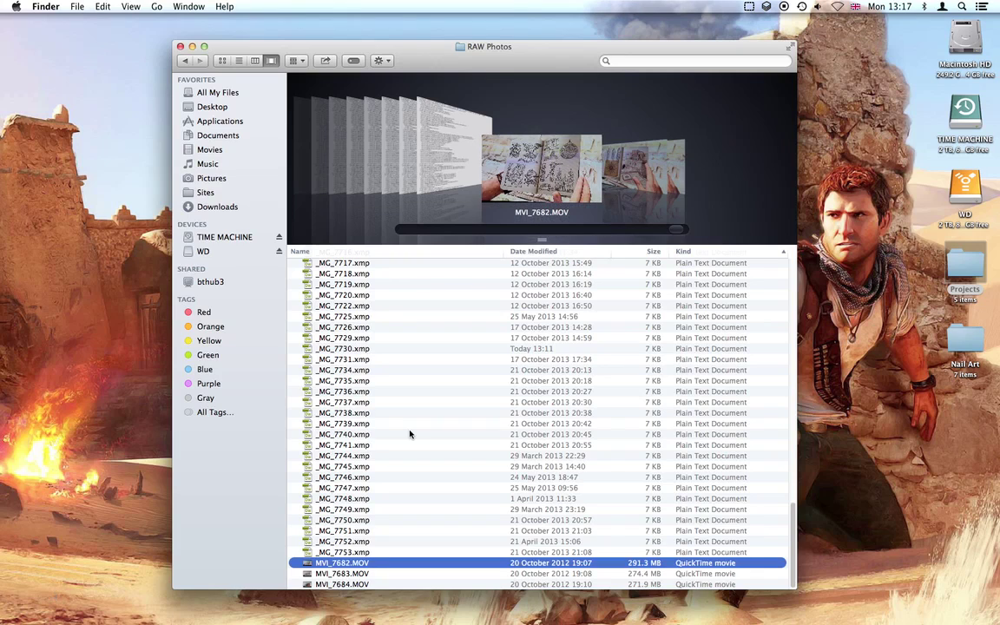
Return to the raw photos to preview _MG_7706.CR2, and move the folder window off the desktop
{"action": "scroll", "coordinate": [379, 442], "scroll_direction": "up", "scroll_amount": 15}
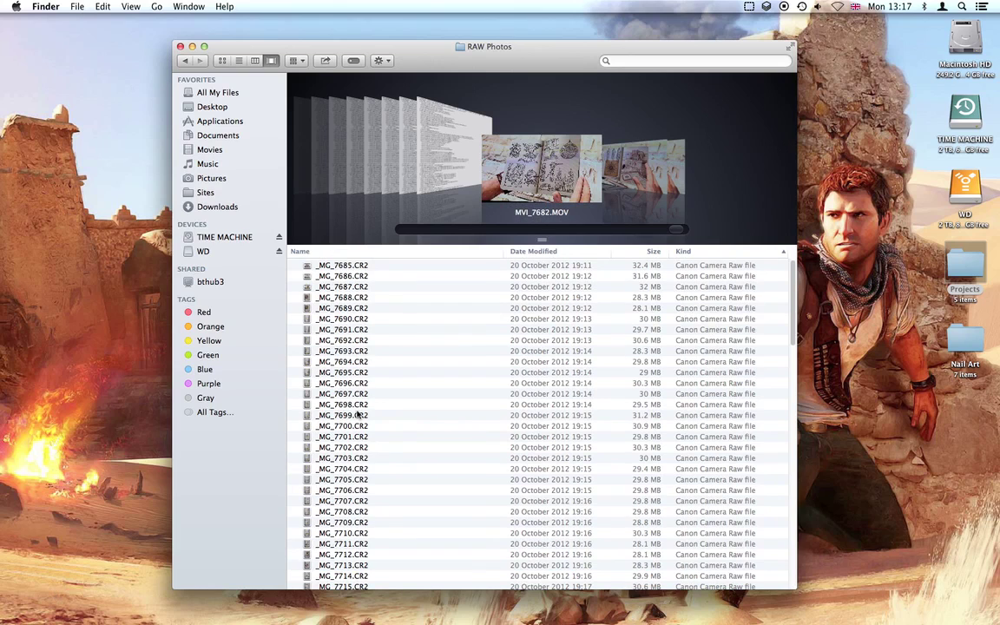
{"action": "left_click", "coordinate": [353, 490]}
{"action": "scroll", "coordinate": [353, 490], "scroll_direction": "down", "scroll_amount": 2}
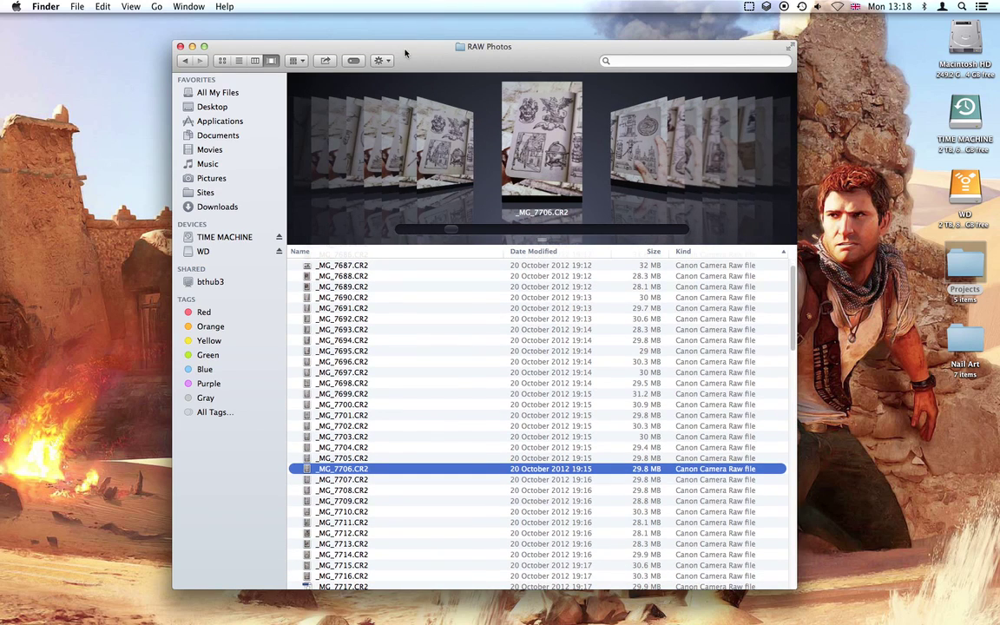
{"action": "left_click_drag", "start_coordinate": [405, 49], "coordinate": [998, 113]}
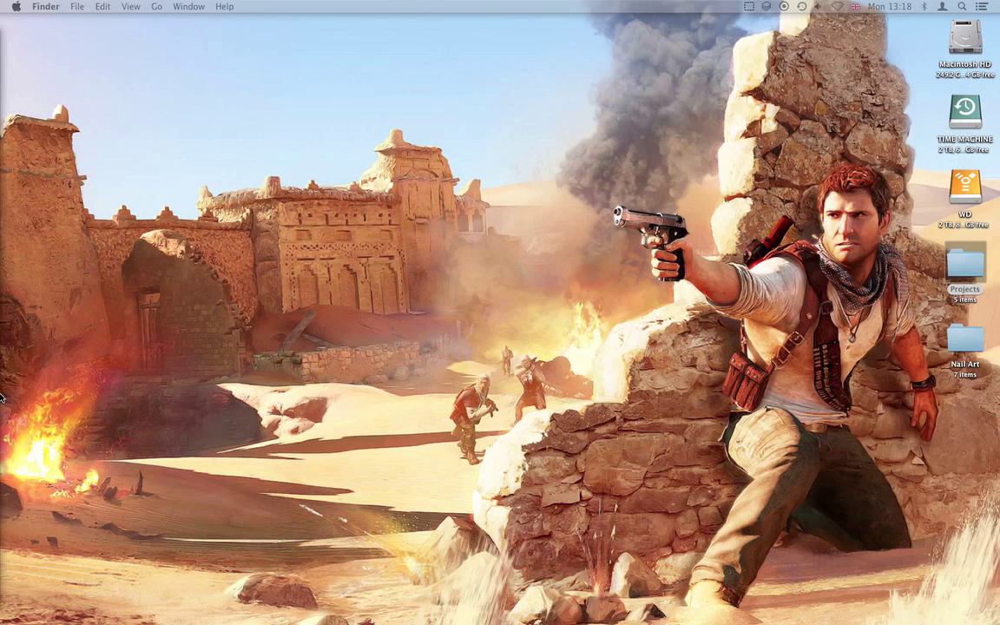
Switch to Photoshop by restoring the minimized _MG_7730.CR2 photo, and move its window to the middle of the workspace
{"action": "mouse_move", "coordinate": [3, 395]}
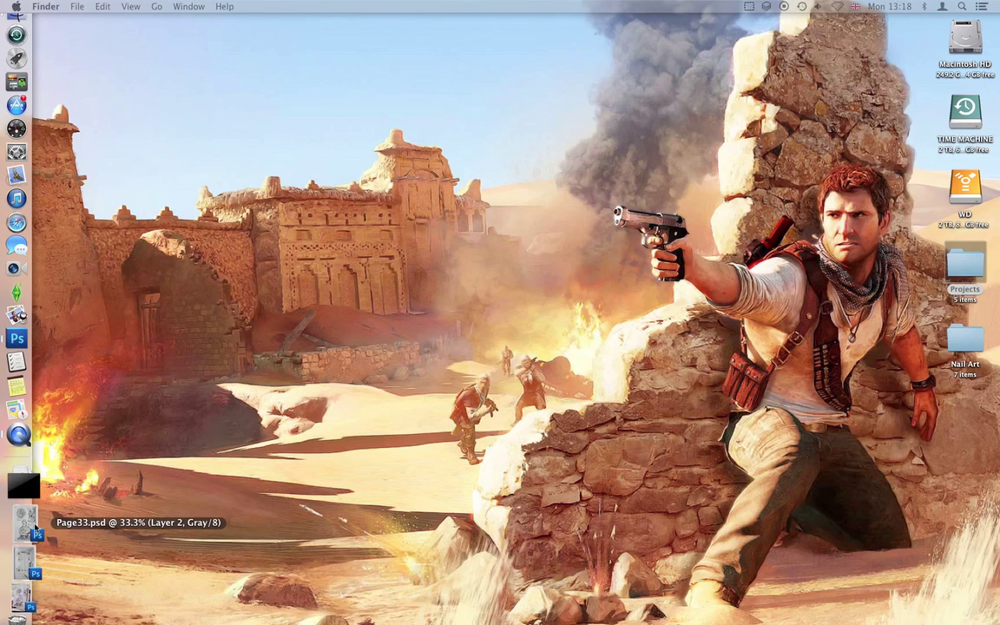
{"action": "left_click", "coordinate": [24, 559]}
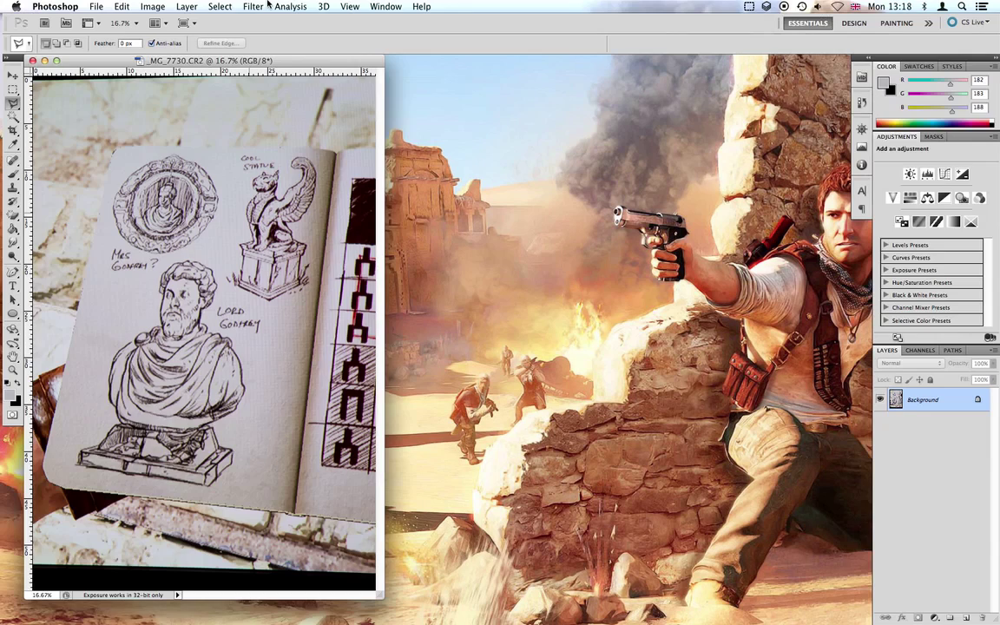
{"action": "left_click_drag", "start_coordinate": [214, 61], "coordinate": [528, 62]}
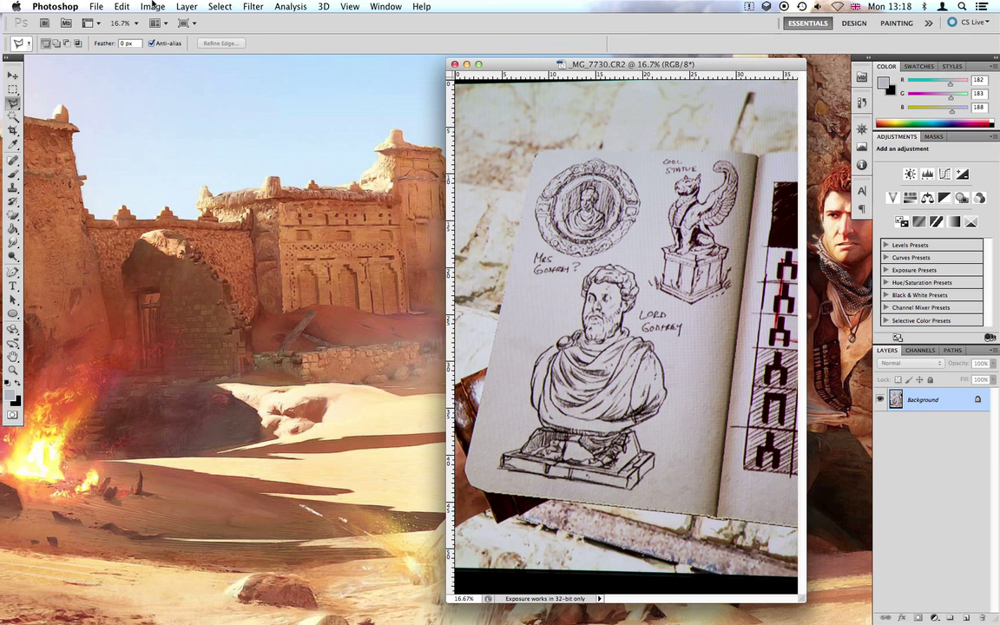
Rotate the photo's canvas by an arbitrary angle of 6.7° counterclockwise
{"action": "left_click", "coordinate": [149, 6]}
{"action": "mouse_move", "coordinate": [182, 133]}
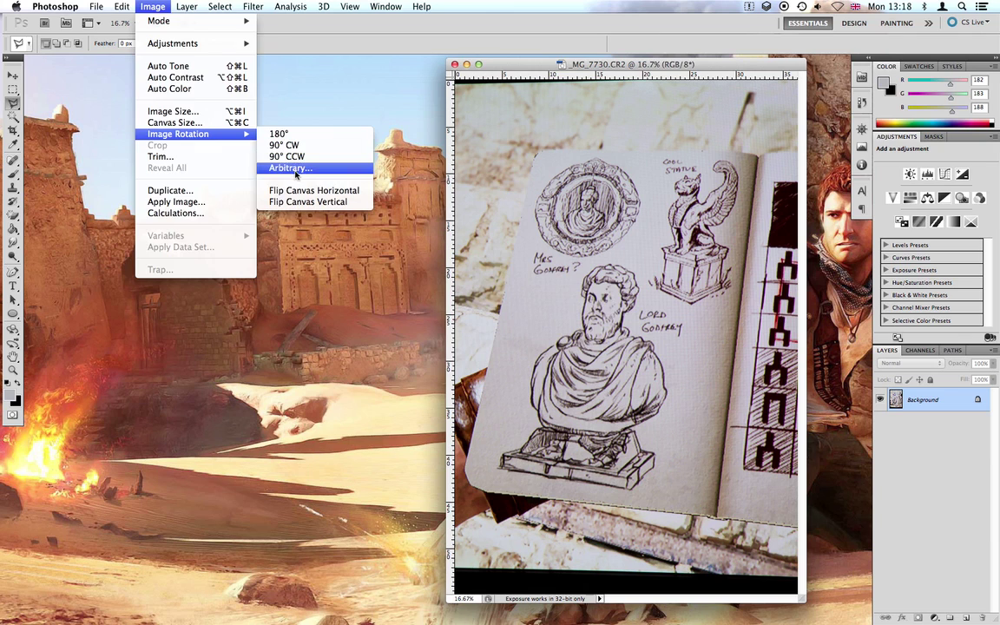
{"action": "left_click", "coordinate": [291, 168]}
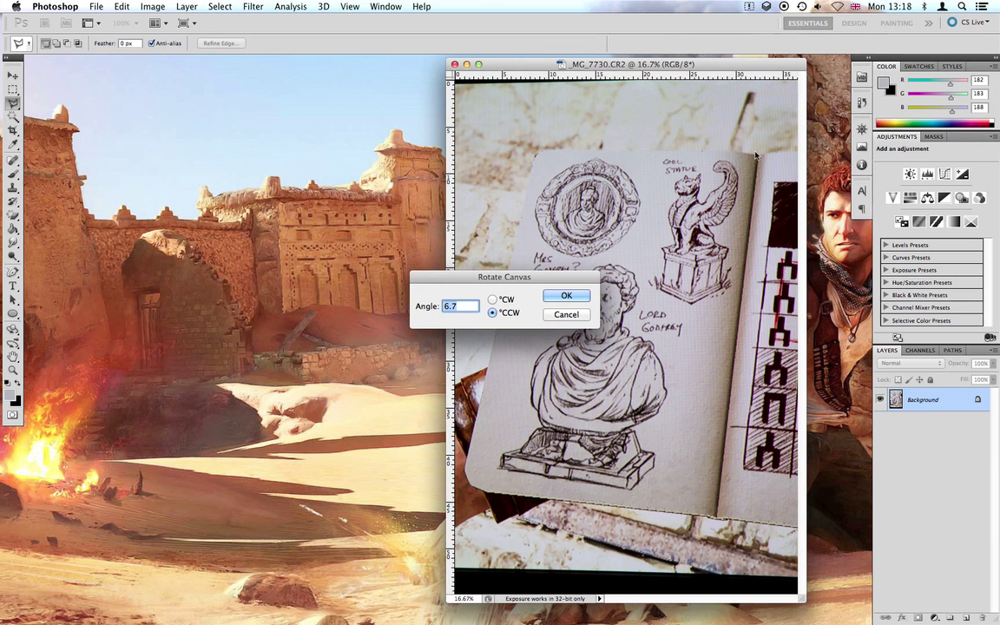
{"action": "left_click", "coordinate": [566, 295]}
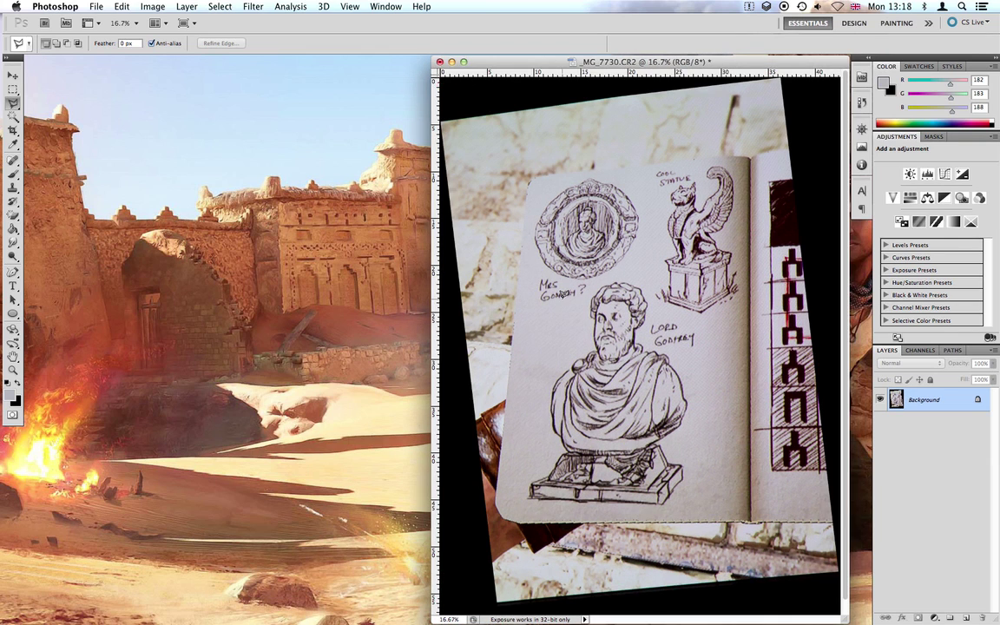
Crop the photo to the left notebook page with the plaque, statue and bust sketches, and enlarge the window around it
{"action": "key", "text": "c"}
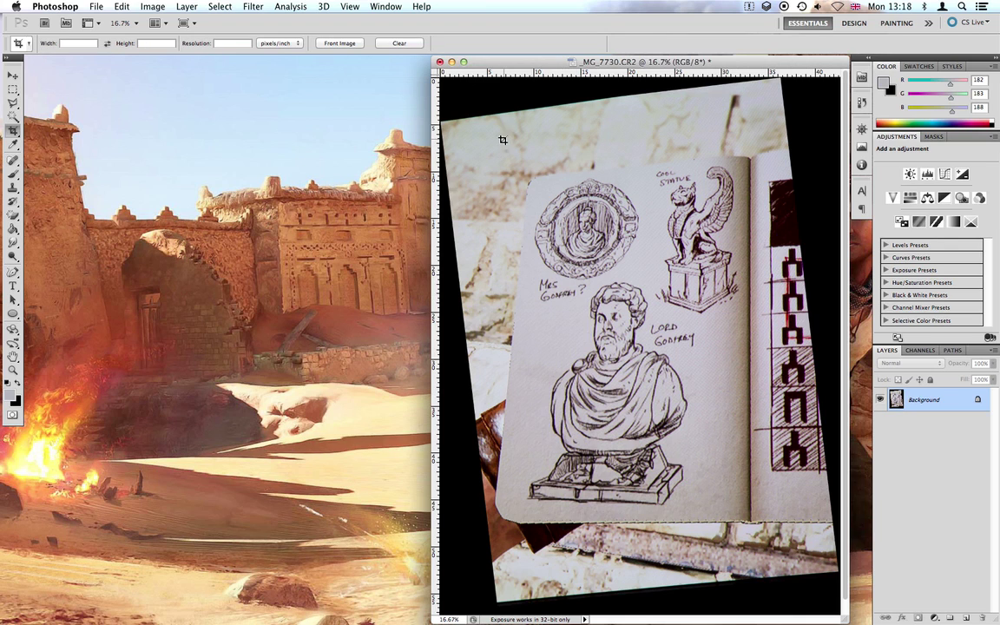
{"action": "mouse_move", "coordinate": [502, 155]}
{"action": "left_mouse_down"}
{"action": "mouse_move", "coordinate": [599, 373]}
{"action": "mouse_move", "coordinate": [727, 510]}
{"action": "mouse_move", "coordinate": [750, 522]}
{"action": "left_mouse_up"}
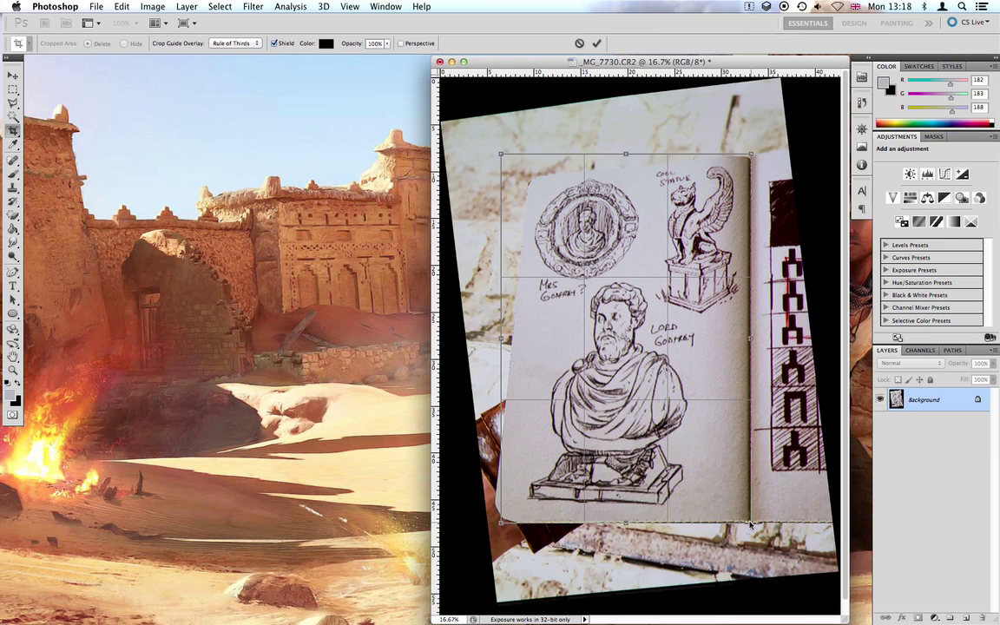
{"action": "left_click_drag", "start_coordinate": [625, 522], "coordinate": [626, 522]}
{"action": "left_click_drag", "start_coordinate": [502, 340], "coordinate": [450, 312]}
{"action": "left_click_drag", "start_coordinate": [622, 155], "coordinate": [623, 157]}
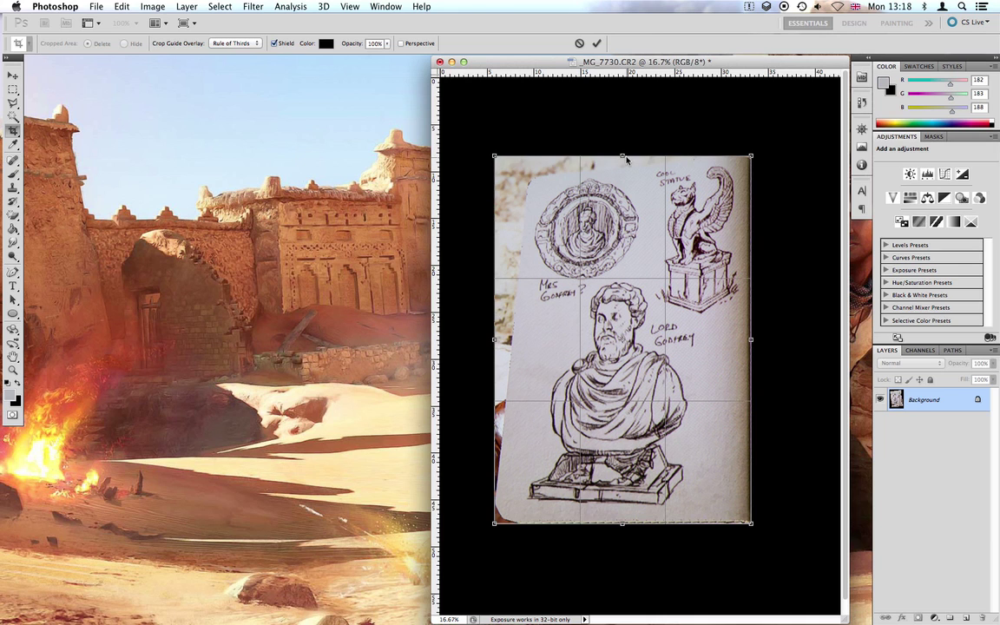
{"action": "key", "text": "Return"}
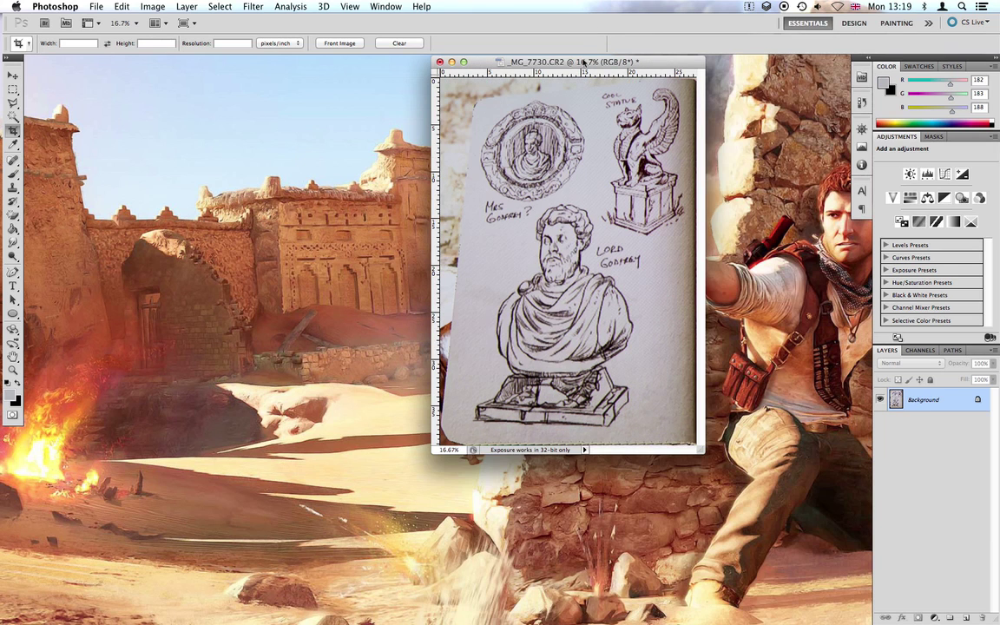
{"action": "left_click_drag", "start_coordinate": [527, 58], "coordinate": [547, 79]}
{"action": "left_click_drag", "start_coordinate": [723, 473], "coordinate": [802, 520]}
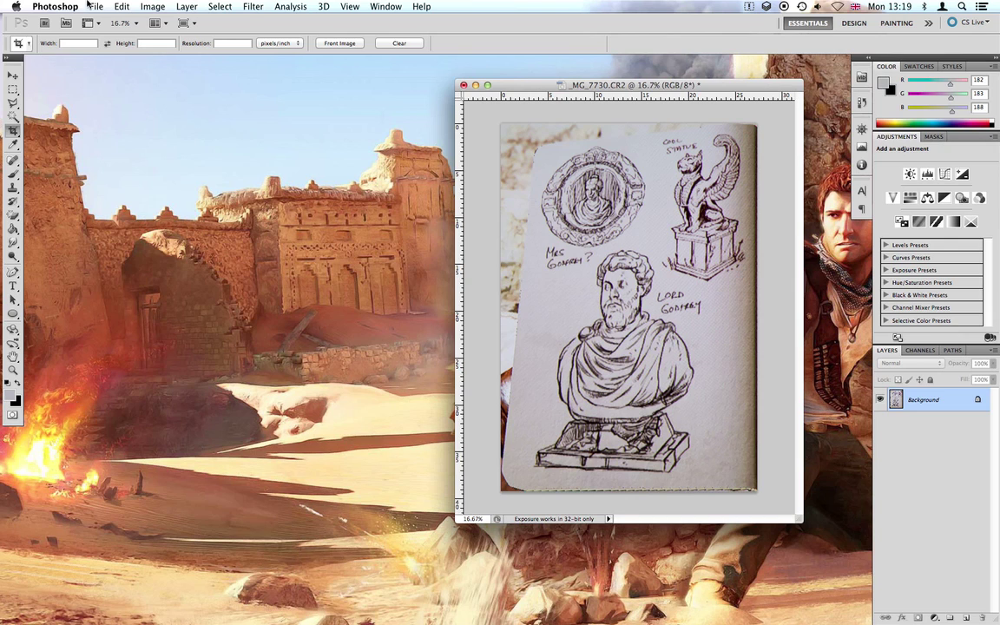
Open the recent file Page32.psd, delete its existing page artwork on Layer 2, and place its window beside the photo
{"action": "left_click", "coordinate": [91, 6]}
{"action": "mouse_move", "coordinate": [172, 77]}
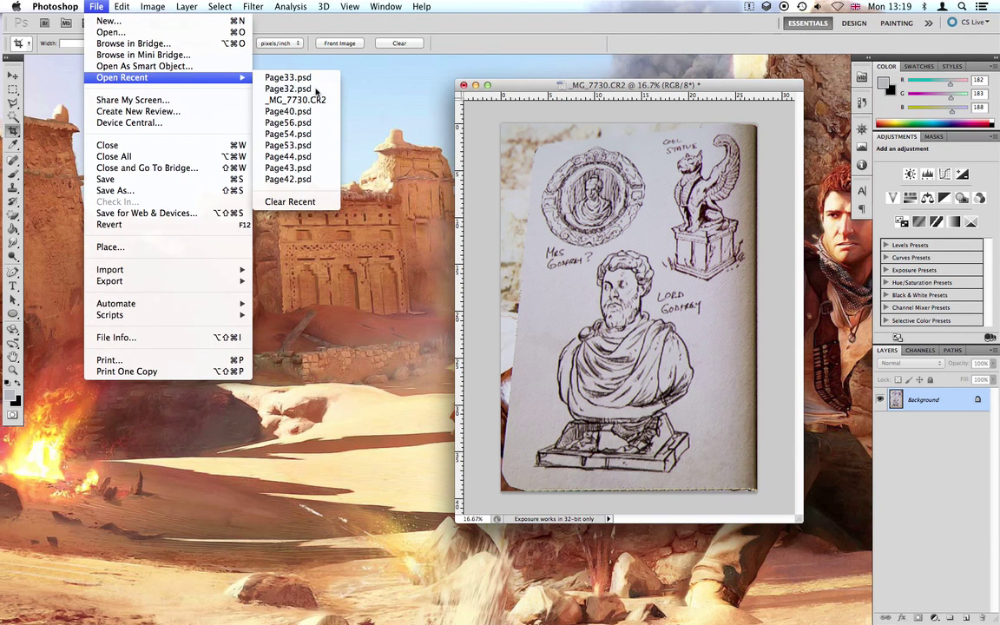
{"action": "left_click", "coordinate": [316, 89]}
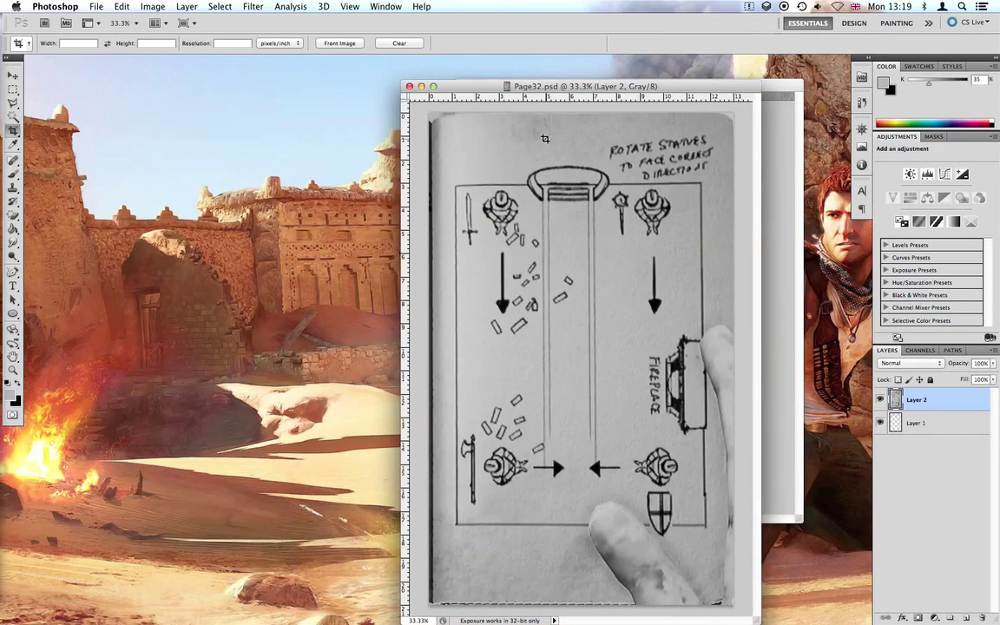
{"action": "key", "text": "BackSpace"}
{"action": "left_click_drag", "start_coordinate": [570, 88], "coordinate": [295, 87]}
Copy the cropped notebook page from _MG_7730.CR2 into Page32.psd as a new layer with the Move tool
{"action": "left_click", "coordinate": [13, 76]}
{"action": "left_click", "coordinate": [622, 251]}
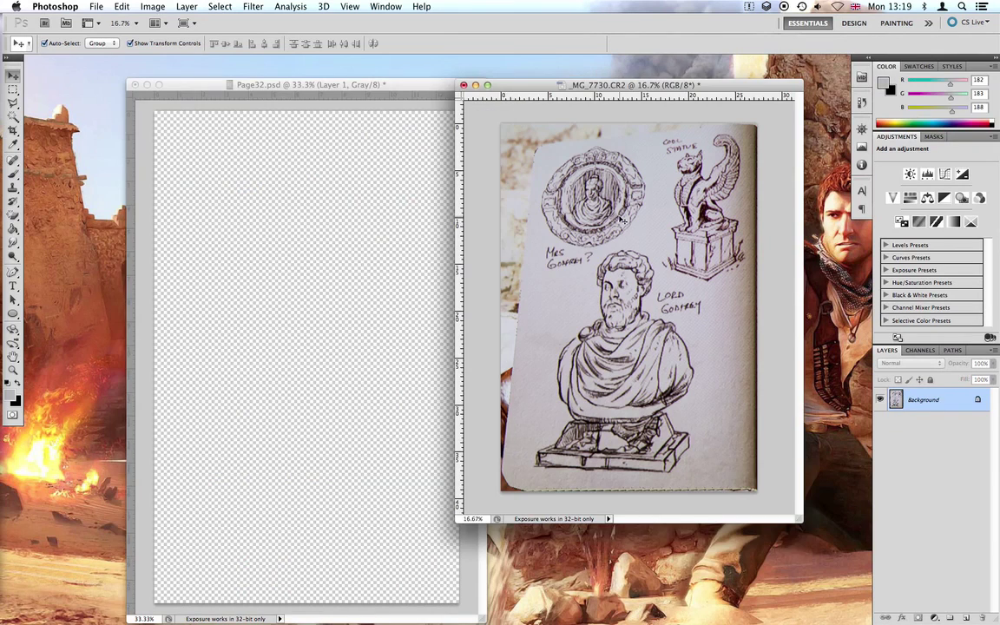
{"action": "left_click_drag", "start_coordinate": [330, 264], "coordinate": [329, 263]}
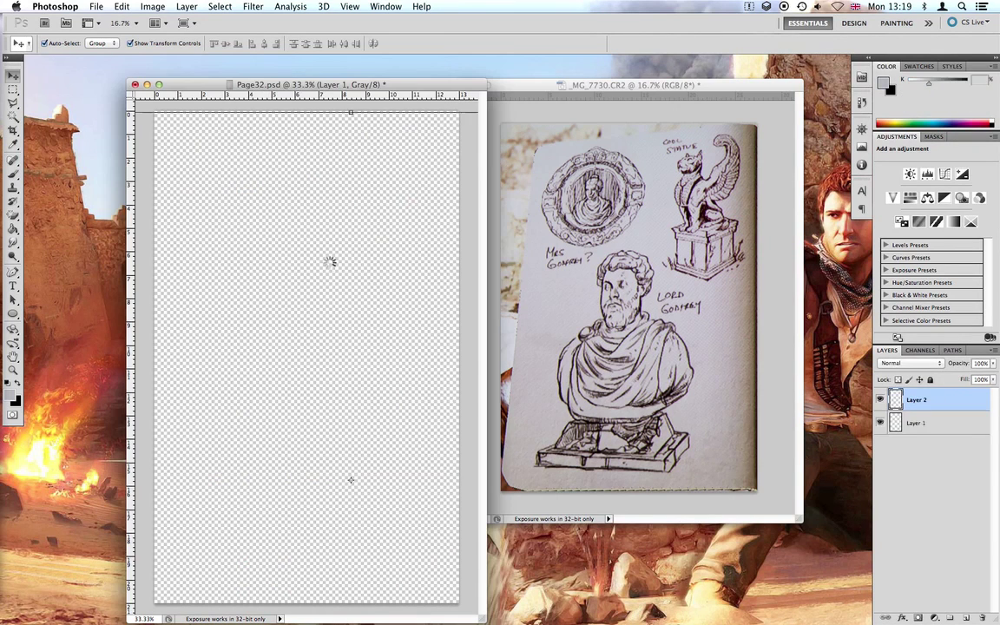
Scale and position the notebook page layer to fill the Page32.psd canvas, at 59.30% width and 66.92% height
{"action": "left_click_drag", "start_coordinate": [481, 618], "coordinate": [621, 608]}
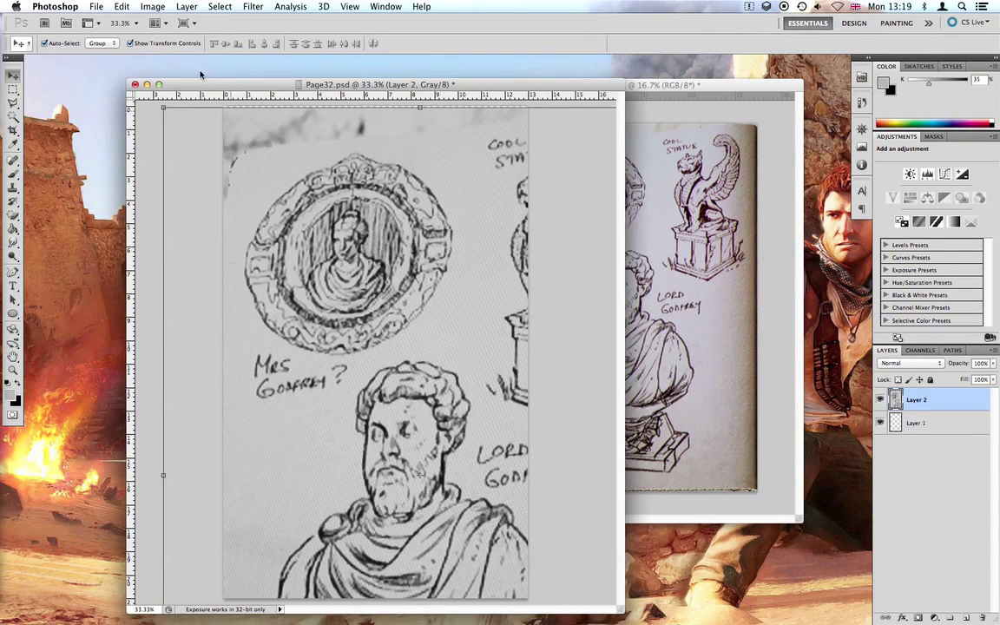
{"action": "mouse_move", "coordinate": [163, 108]}
{"action": "left_mouse_down"}
{"action": "mouse_move", "coordinate": [391, 375]}
{"action": "mouse_move", "coordinate": [347, 291]}
{"action": "mouse_move", "coordinate": [322, 257]}
{"action": "mouse_move", "coordinate": [305, 258]}
{"action": "left_mouse_up"}
{"action": "left_click", "coordinate": [202, 43]}
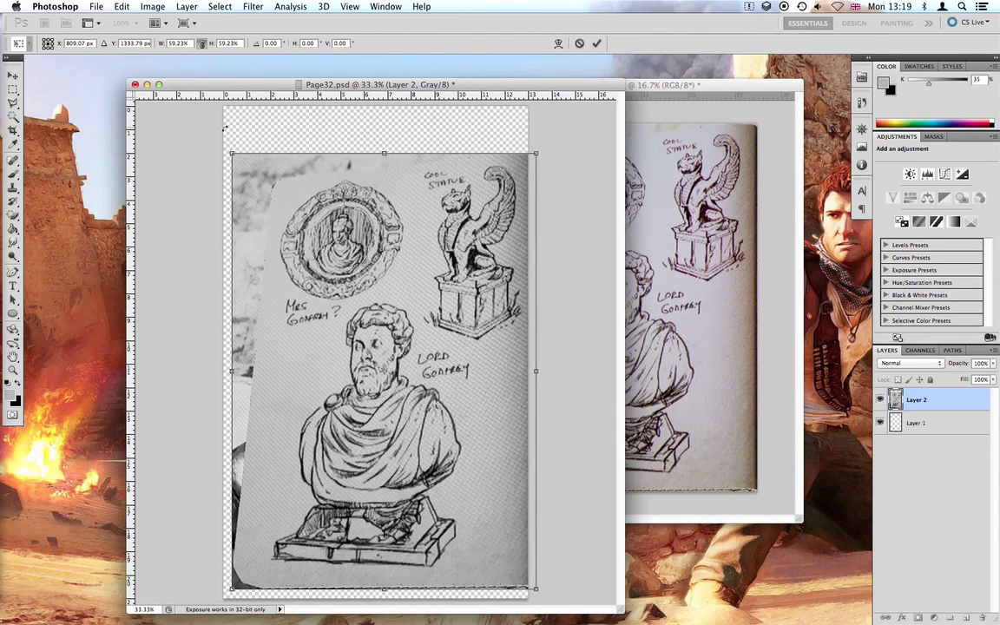
{"action": "left_click_drag", "start_coordinate": [231, 153], "coordinate": [262, 197]}
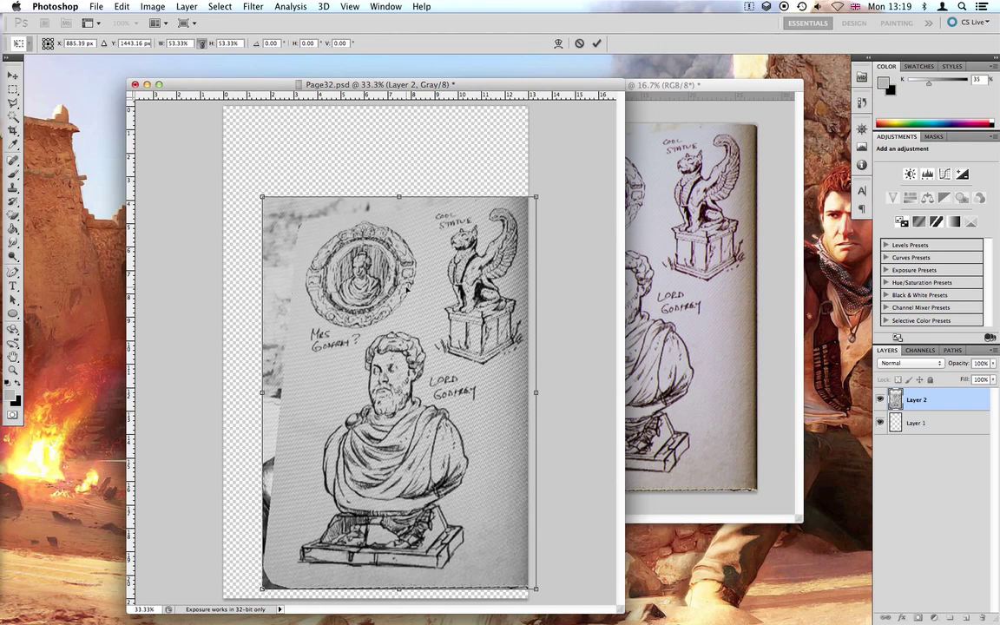
{"action": "mouse_move", "coordinate": [406, 302]}
{"action": "left_mouse_down"}
{"action": "mouse_move", "coordinate": [387, 290]}
{"action": "mouse_move", "coordinate": [400, 335]}
{"action": "left_mouse_up"}
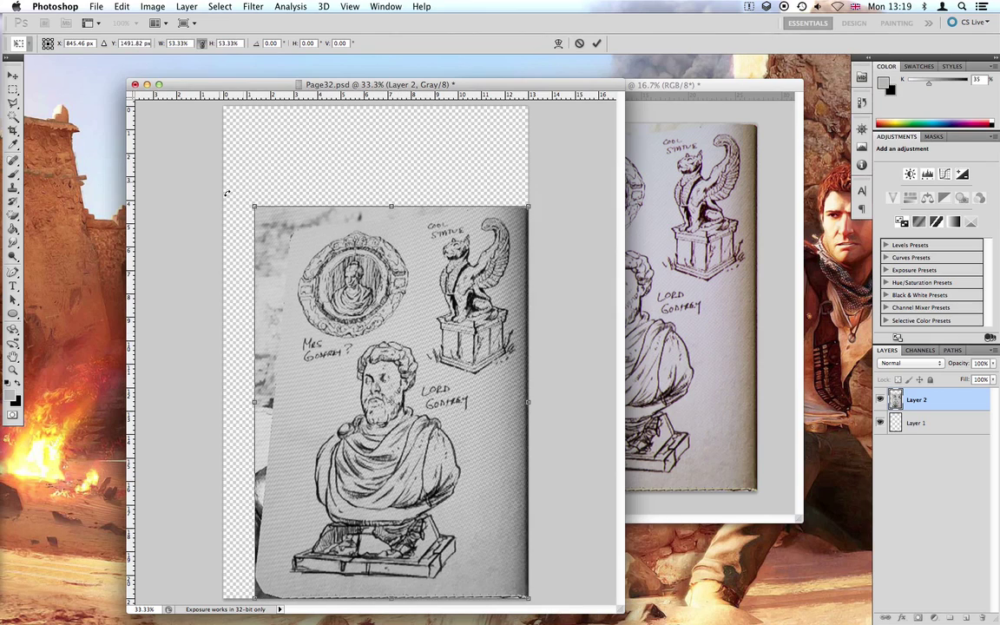
{"action": "left_click_drag", "start_coordinate": [230, 191], "coordinate": [194, 186]}
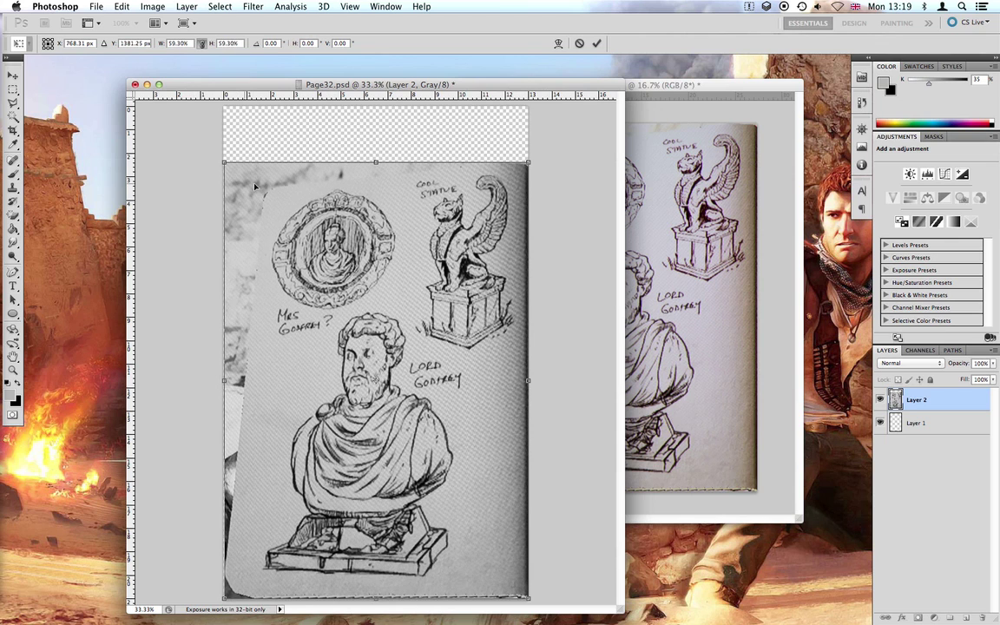
{"action": "left_click_drag", "start_coordinate": [369, 166], "coordinate": [372, 106]}
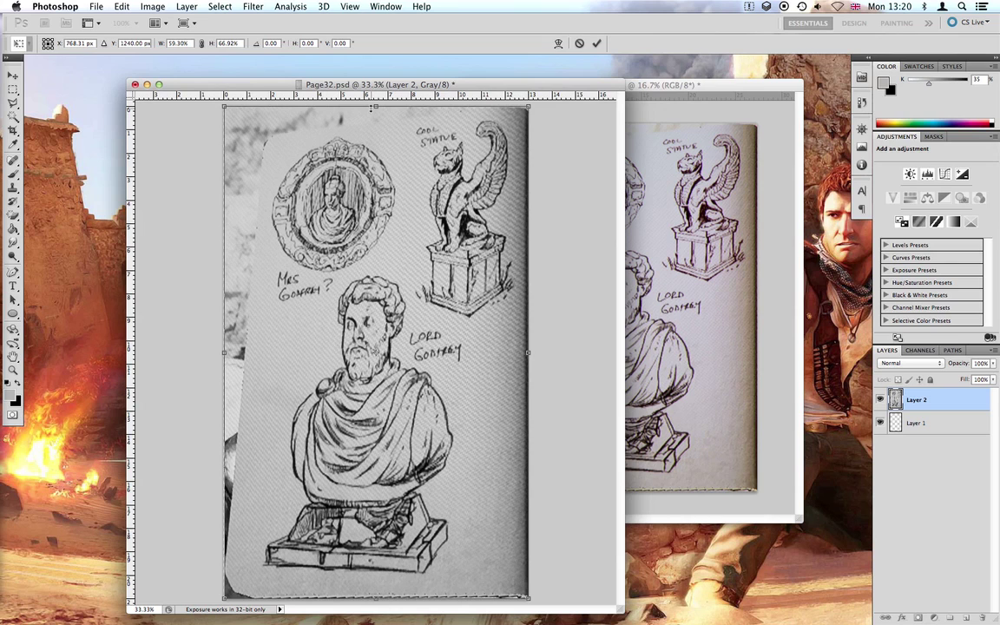
{"action": "key", "text": "Return"}
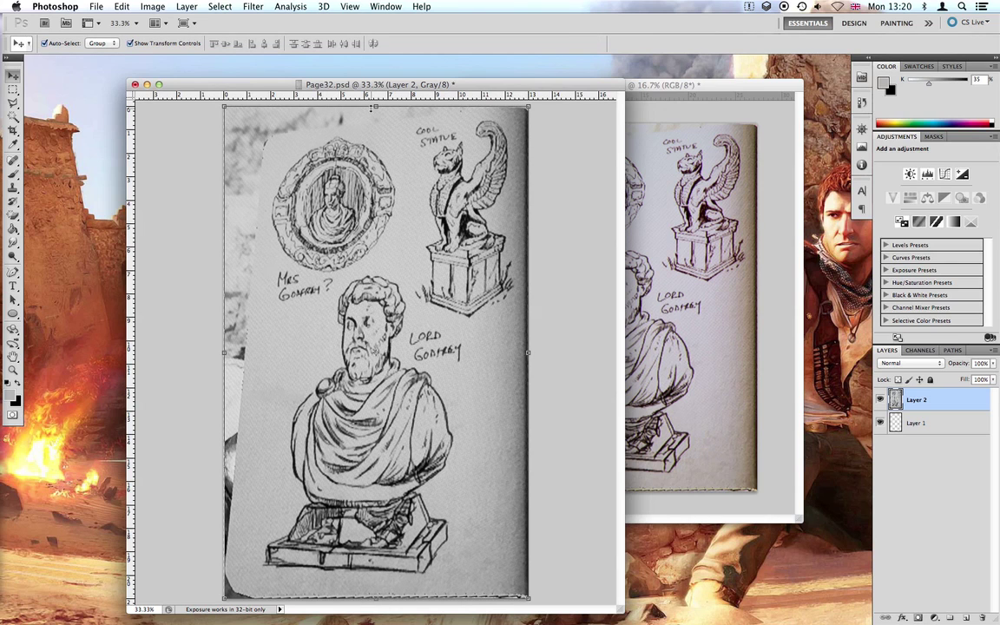
Close the _MG_7730.CR2 document, then centre and enlarge the Page32.psd window
{"action": "left_click", "coordinate": [654, 86]}
{"action": "left_click", "coordinate": [476, 86]}
{"action": "left_click_drag", "start_coordinate": [391, 84], "coordinate": [496, 70]}
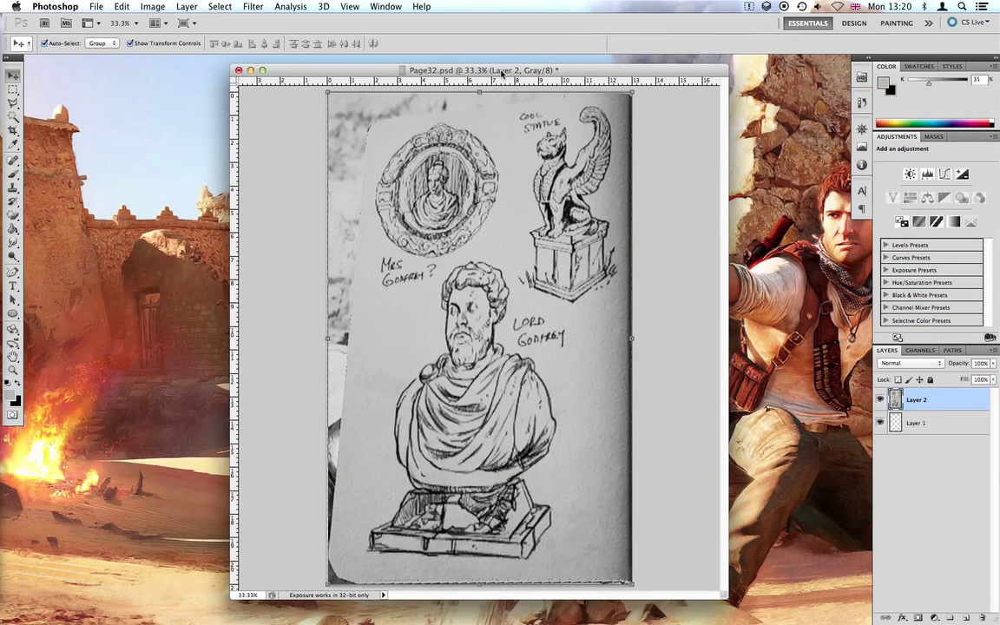
{"action": "left_click_drag", "start_coordinate": [727, 597], "coordinate": [772, 604]}
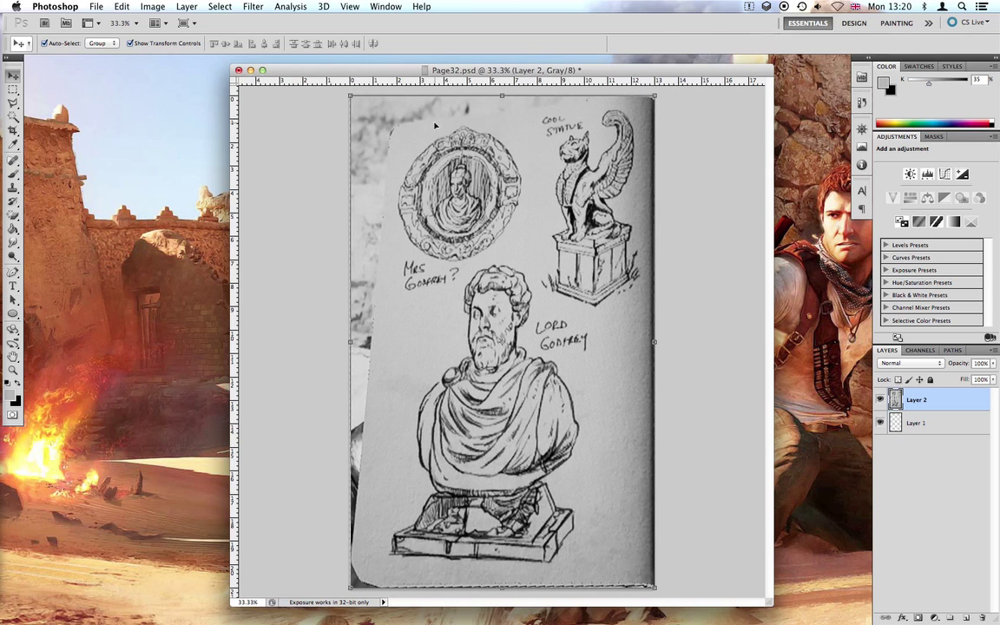
Skew Layer 2 by pulling its upper-left corner outward and upward until the notebook page covers that corner of the canvas
{"action": "left_click", "coordinate": [15, 88]}
{"action": "right_click", "coordinate": [464, 217]}
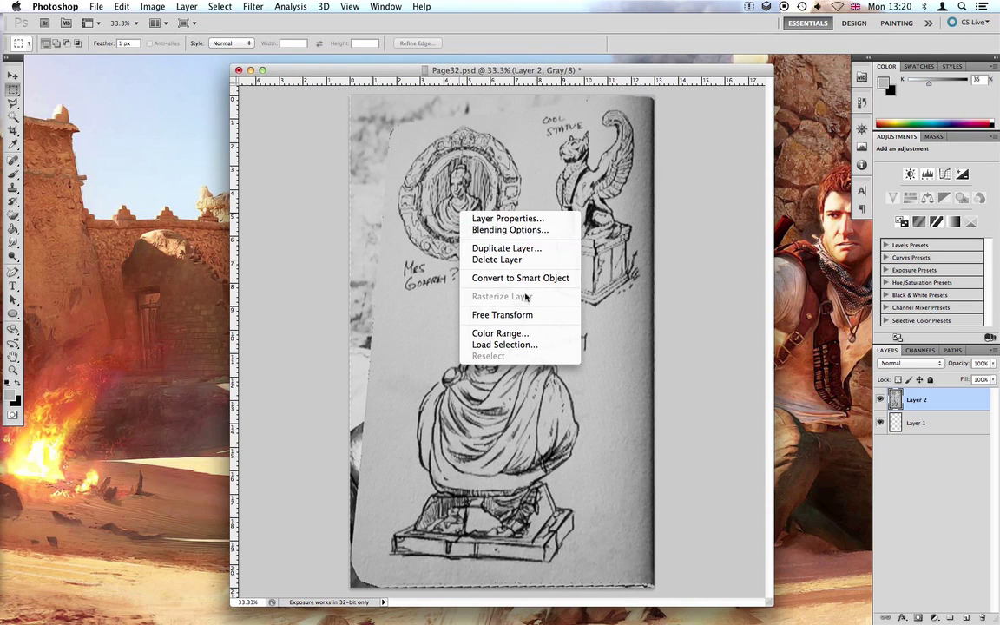
{"action": "left_click", "coordinate": [525, 315]}
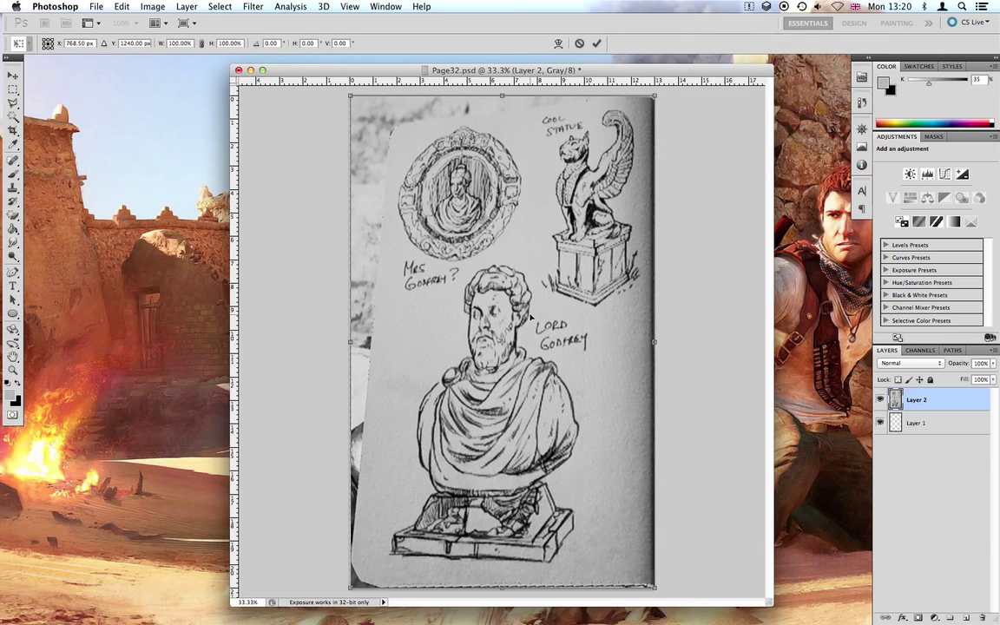
{"action": "right_click", "coordinate": [505, 243]}
{"action": "left_click", "coordinate": [526, 291]}
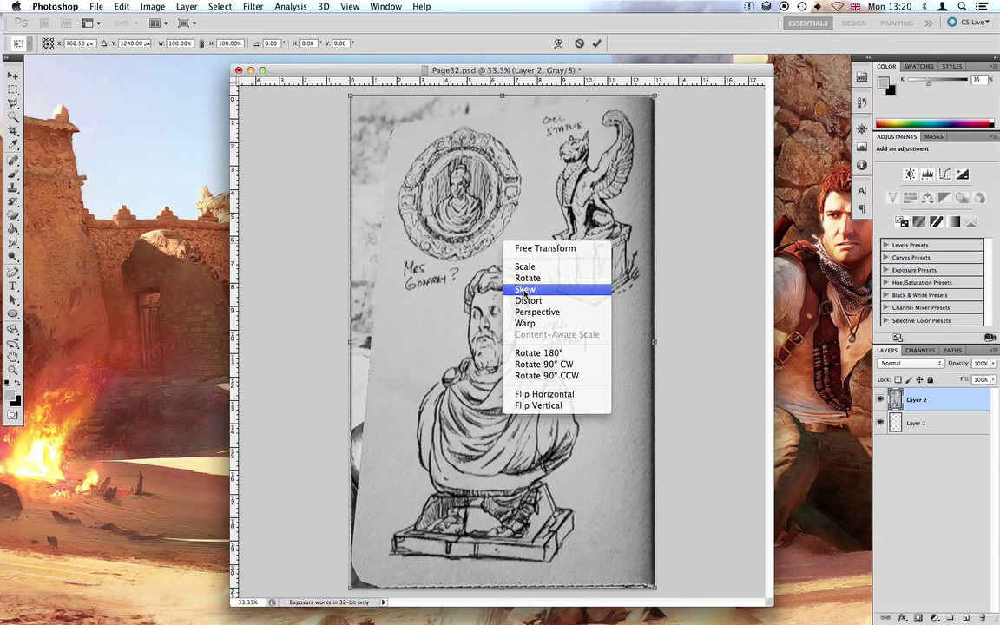
{"action": "left_click_drag", "start_coordinate": [351, 98], "coordinate": [297, 112]}
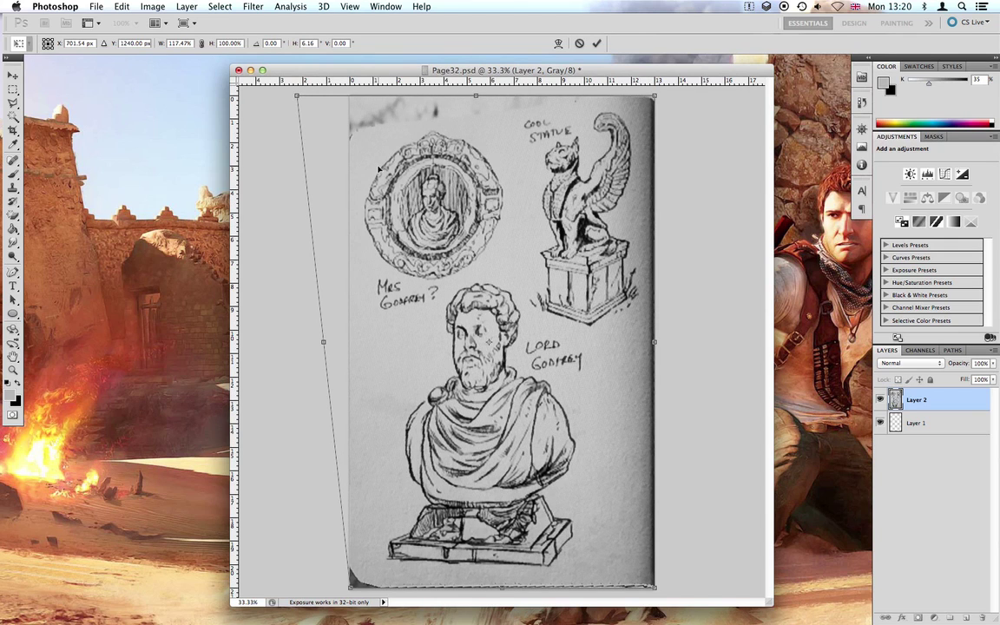
{"action": "scroll", "coordinate": [379, 169], "scroll_direction": "down", "scroll_amount": 2}
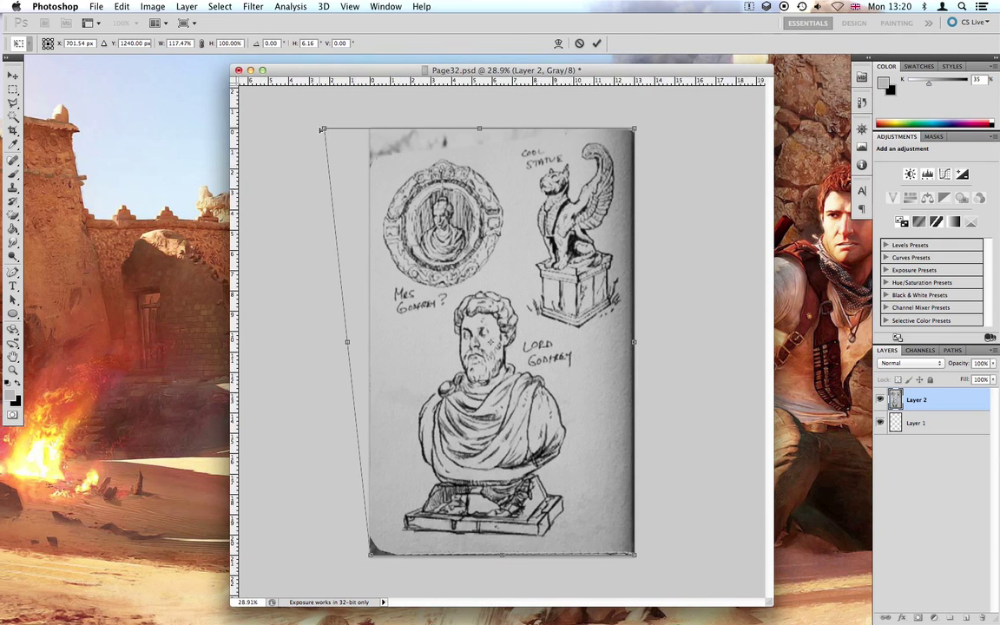
{"action": "left_click_drag", "start_coordinate": [323, 129], "coordinate": [319, 91]}
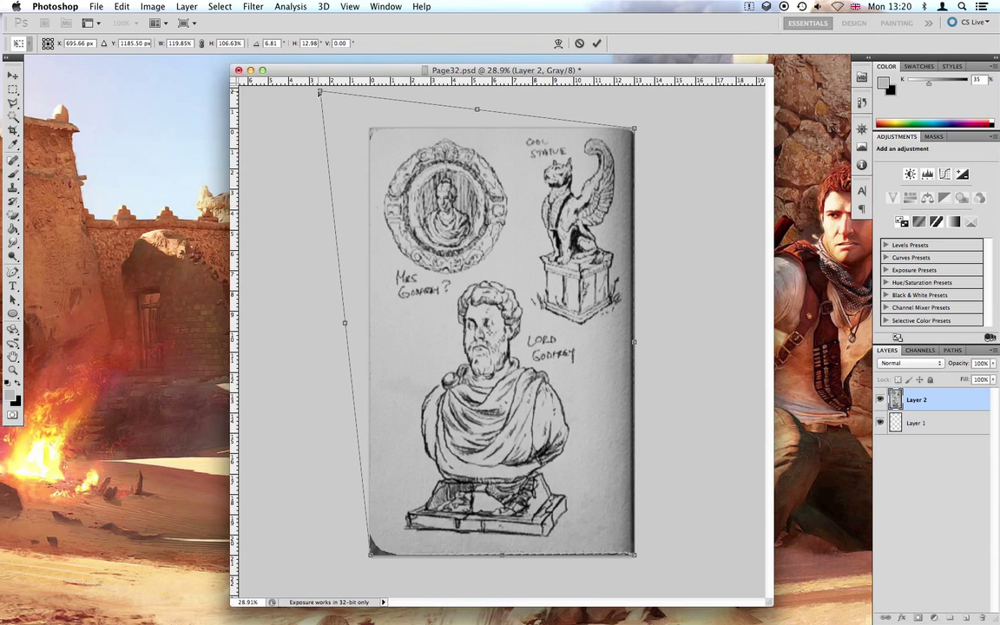
{"action": "key", "text": "Return"}
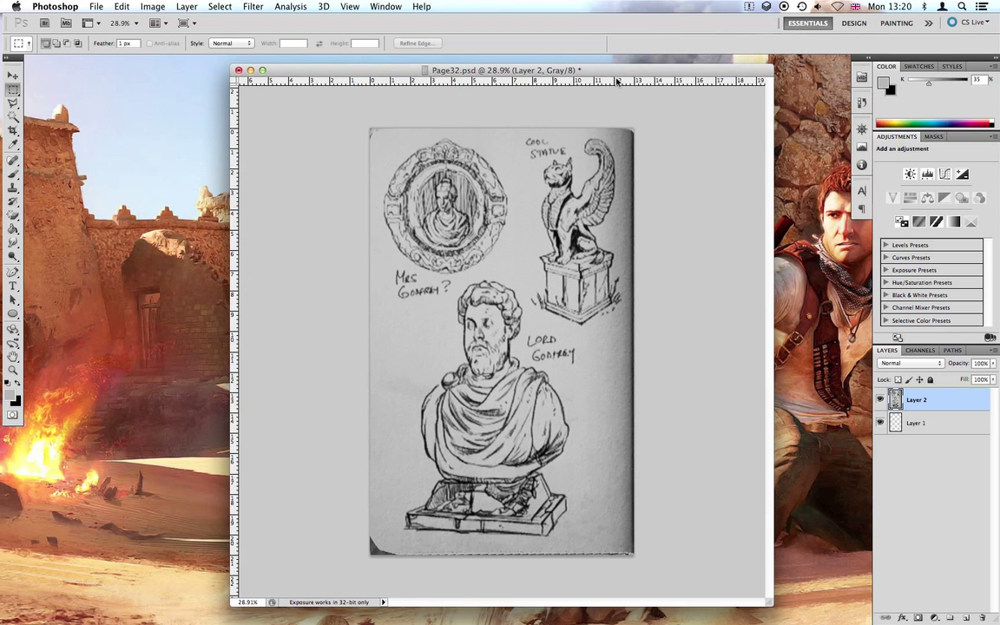
Outline the winged cat statue, its pedestal and the "Cool Statue" caption with a Polygonal Lasso selection
{"action": "left_click_drag", "start_coordinate": [616, 76], "coordinate": [581, 73]}
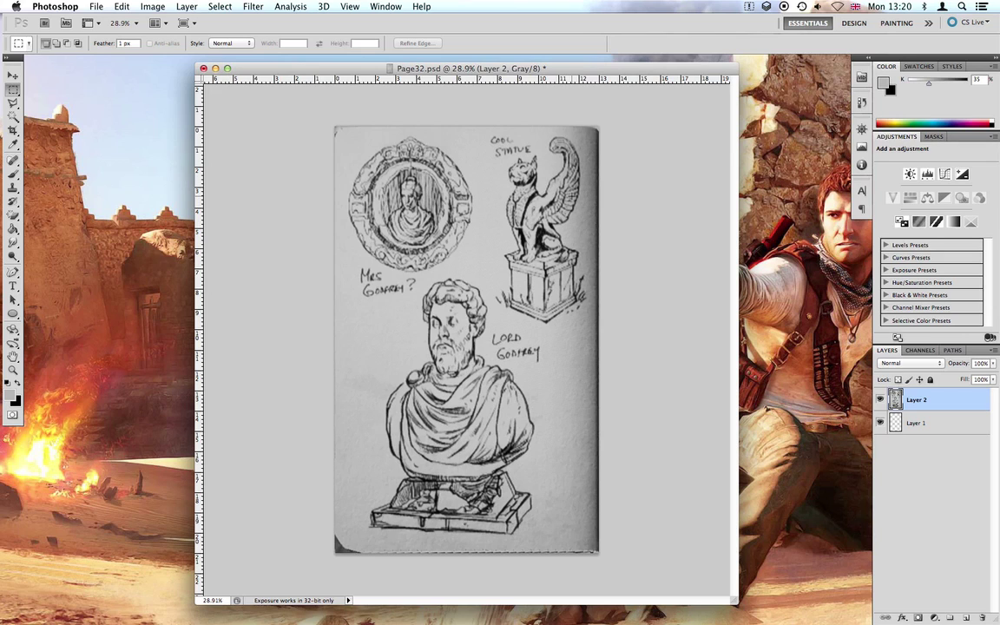
{"action": "left_click", "coordinate": [13, 102]}
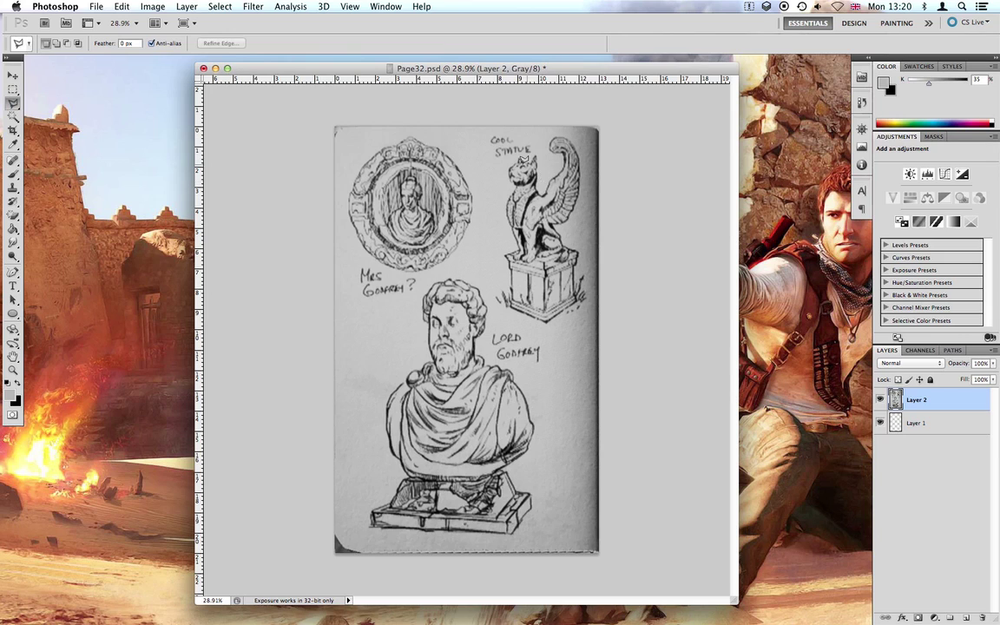
{"action": "left_click", "coordinate": [488, 137]}
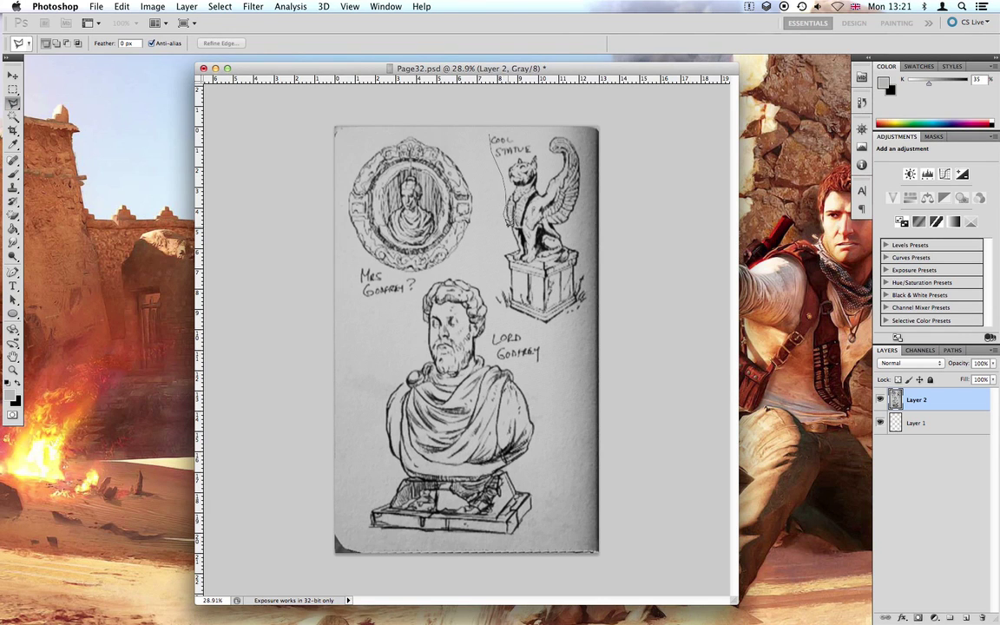
{"action": "left_click", "coordinate": [511, 224]}
{"action": "left_click", "coordinate": [496, 262]}
{"action": "left_click", "coordinate": [507, 275]}
{"action": "left_click", "coordinate": [503, 297]}
{"action": "left_click", "coordinate": [522, 321]}
{"action": "left_click", "coordinate": [551, 331]}
{"action": "left_click", "coordinate": [583, 319]}
{"action": "left_click", "coordinate": [589, 272]}
{"action": "left_click", "coordinate": [577, 236]}
{"action": "left_click", "coordinate": [582, 203]}
{"action": "left_click", "coordinate": [593, 160]}
{"action": "left_click", "coordinate": [585, 131]}
{"action": "left_click", "coordinate": [490, 128]}
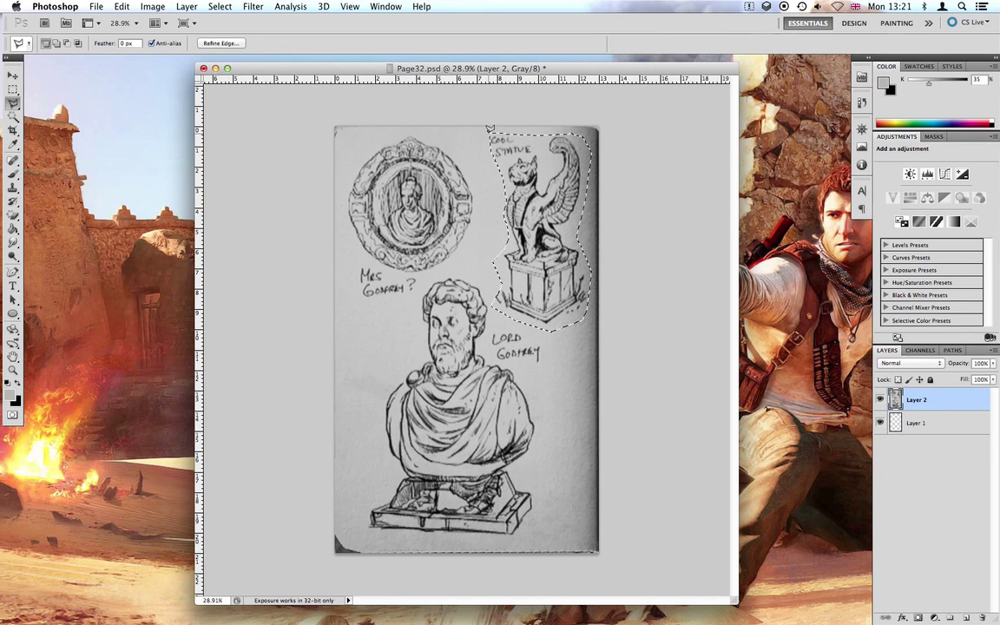
Warp the selected statue drawing, pulling its left side slightly outward and adjusting its lower and right edges, then deselect it
{"action": "right_click", "coordinate": [533, 141]}
{"action": "left_click", "coordinate": [560, 275]}
{"action": "right_click", "coordinate": [548, 204]}
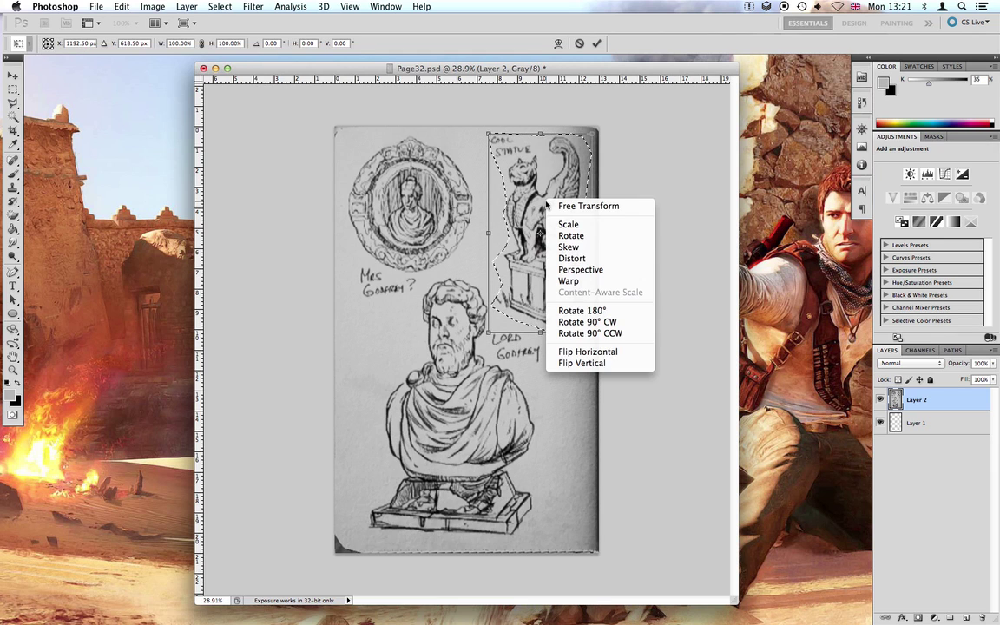
{"action": "left_click", "coordinate": [568, 281]}
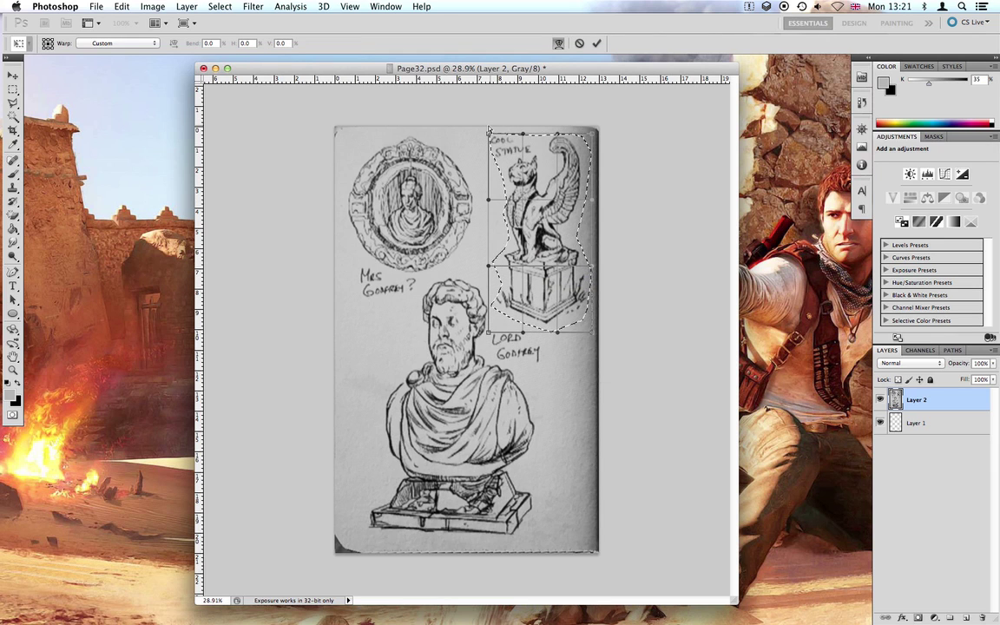
{"action": "left_click_drag", "start_coordinate": [489, 135], "coordinate": [478, 135]}
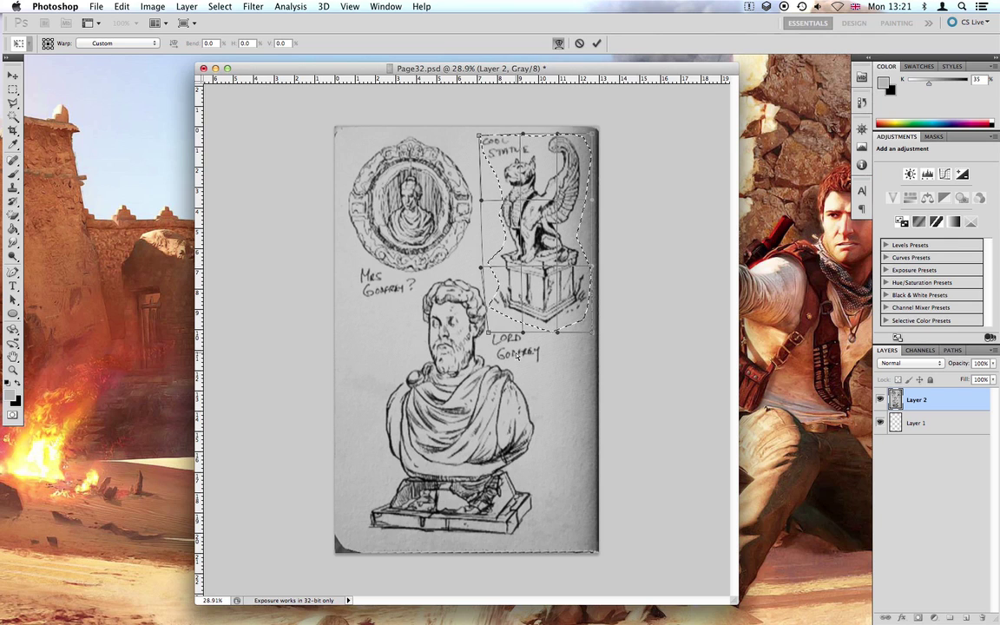
{"action": "left_click_drag", "start_coordinate": [488, 333], "coordinate": [485, 334]}
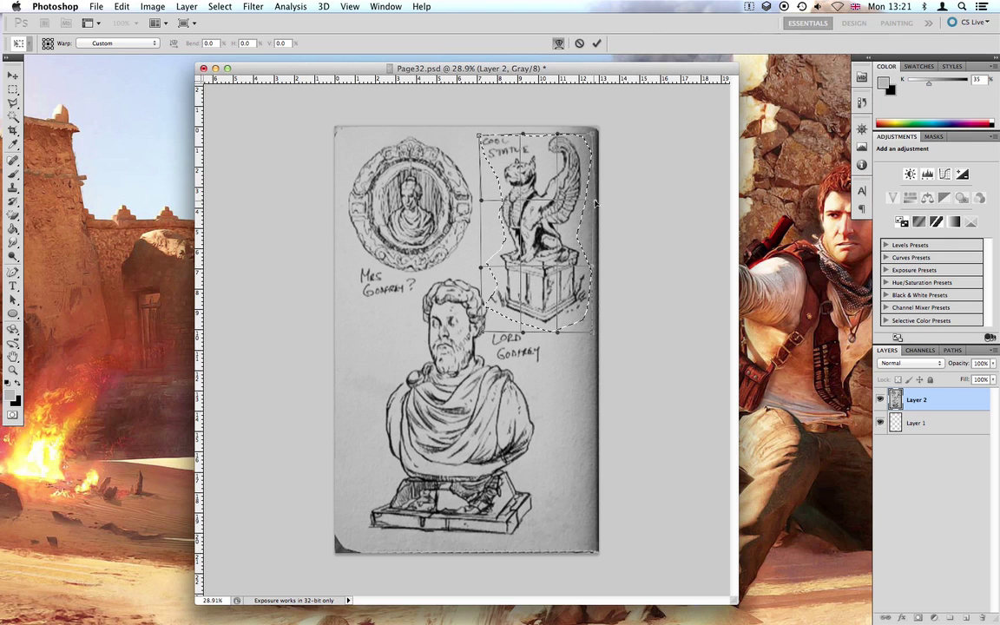
{"action": "left_click_drag", "start_coordinate": [592, 268], "coordinate": [594, 266]}
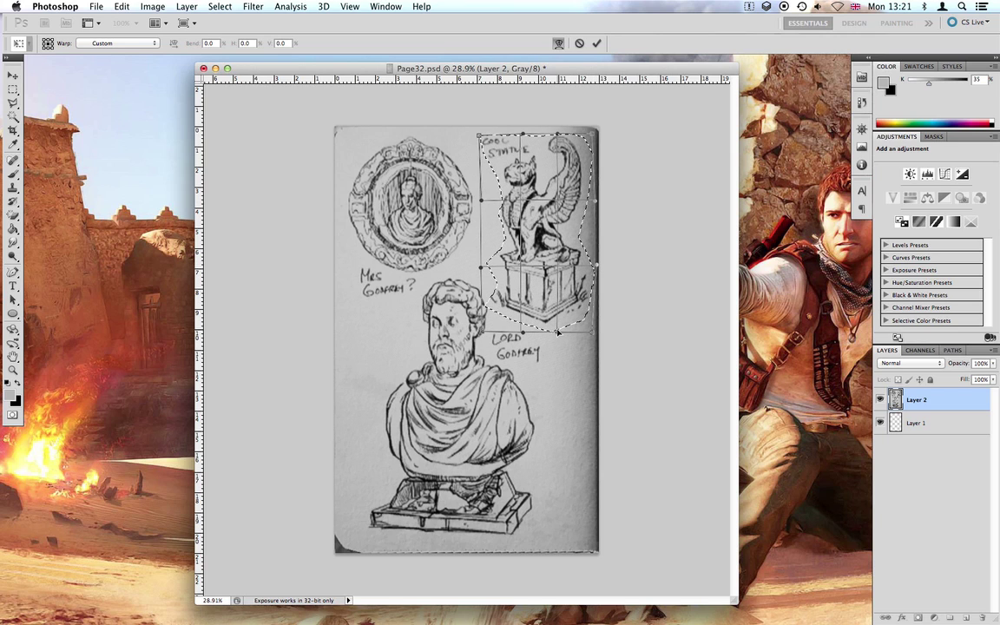
{"action": "left_click_drag", "start_coordinate": [559, 336], "coordinate": [561, 332]}
{"action": "left_click_drag", "start_coordinate": [482, 269], "coordinate": [478, 271]}
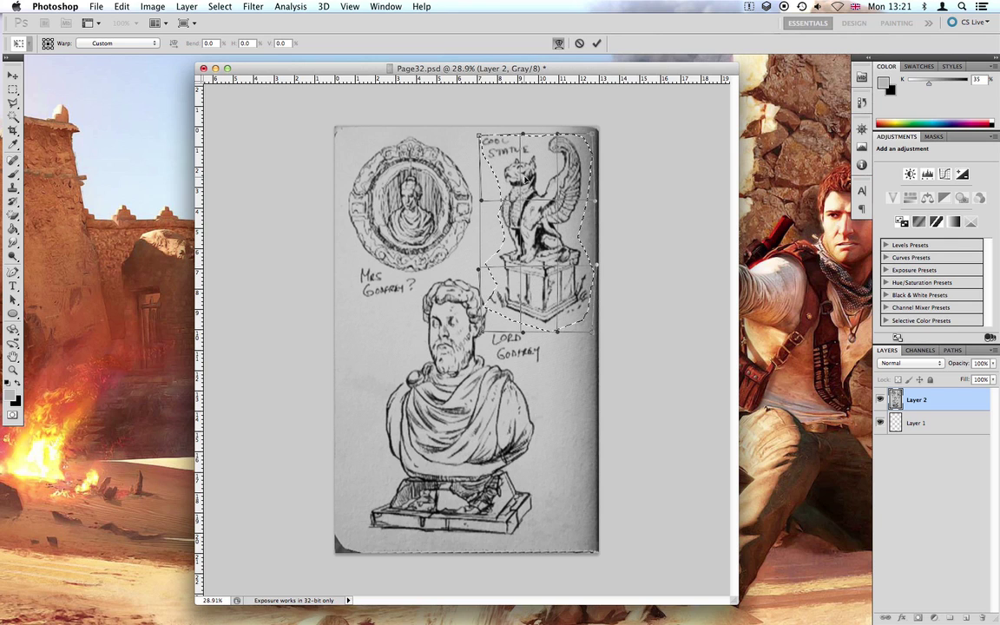
{"action": "left_click", "coordinate": [598, 41]}
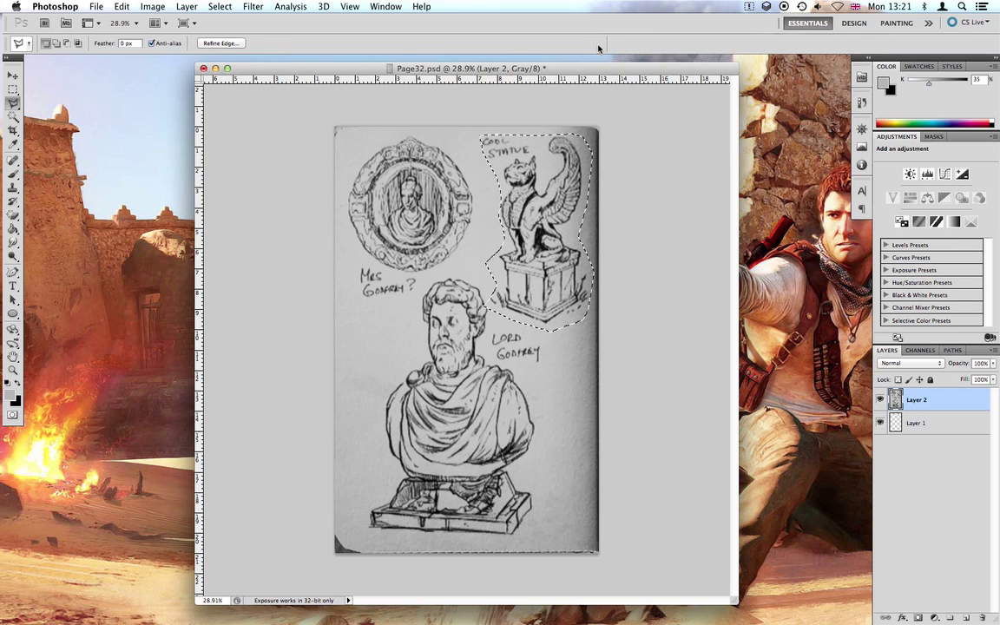
{"action": "right_click", "coordinate": [522, 182]}
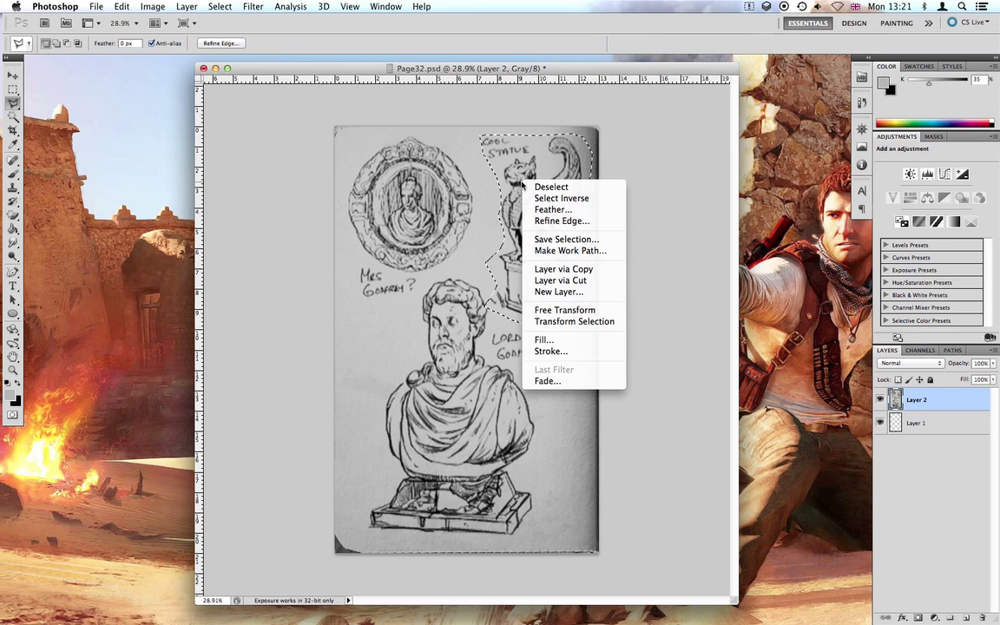
{"action": "left_click", "coordinate": [548, 188]}
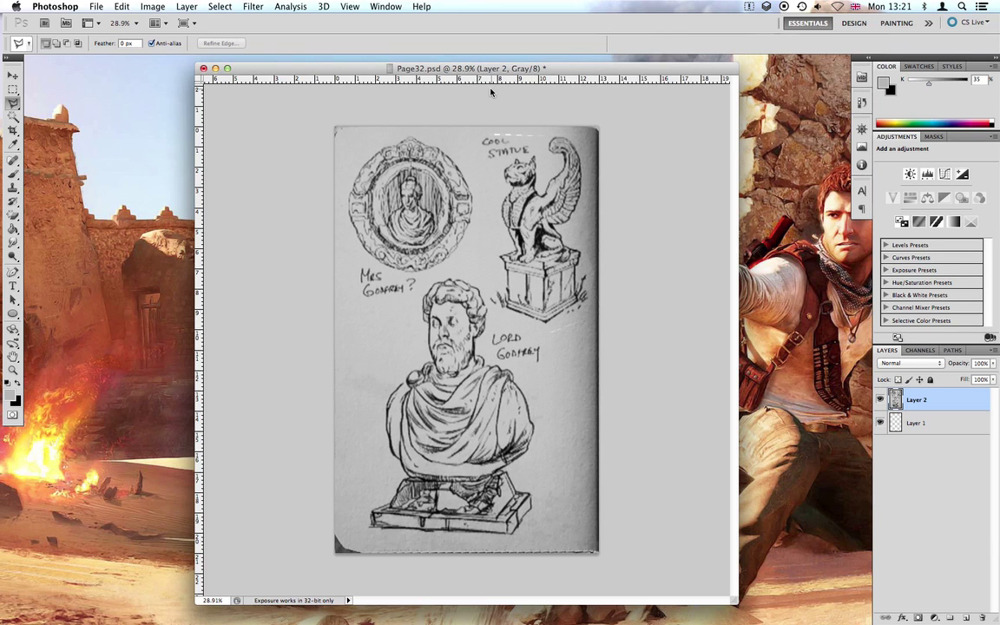
Open the print setup for Page32.psd and reposition its window to examine the page preview and print size
{"action": "left_click_drag", "start_coordinate": [545, 67], "coordinate": [548, 66]}
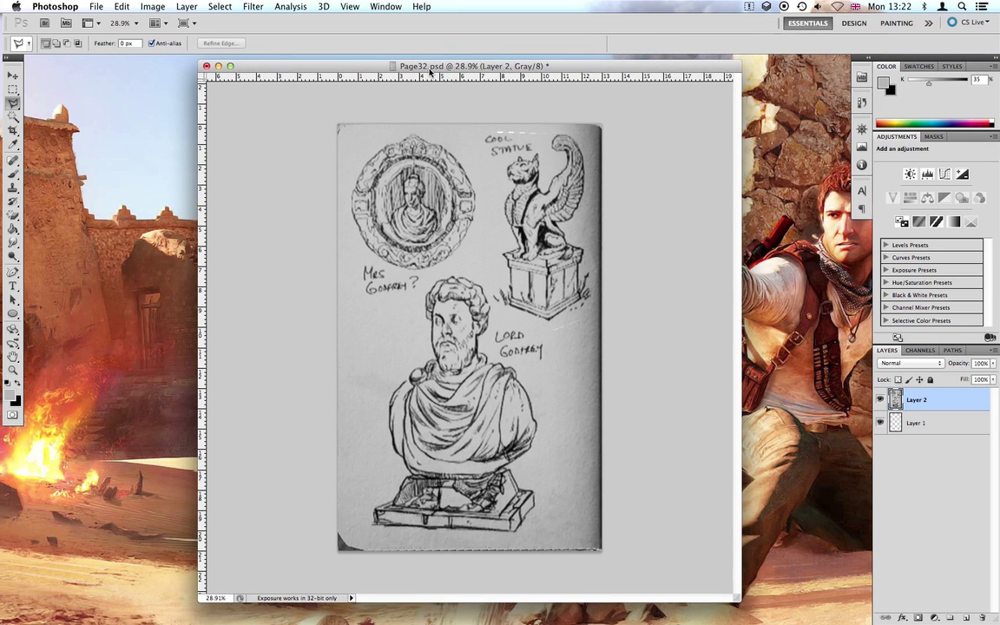
{"action": "left_click", "coordinate": [96, 6]}
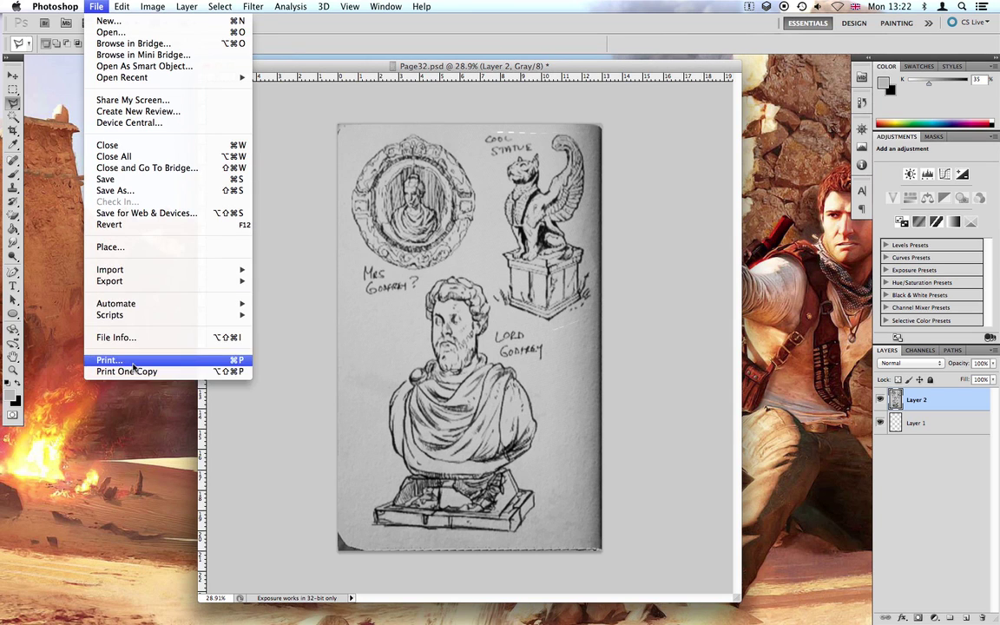
{"action": "left_click", "coordinate": [480, 405]}
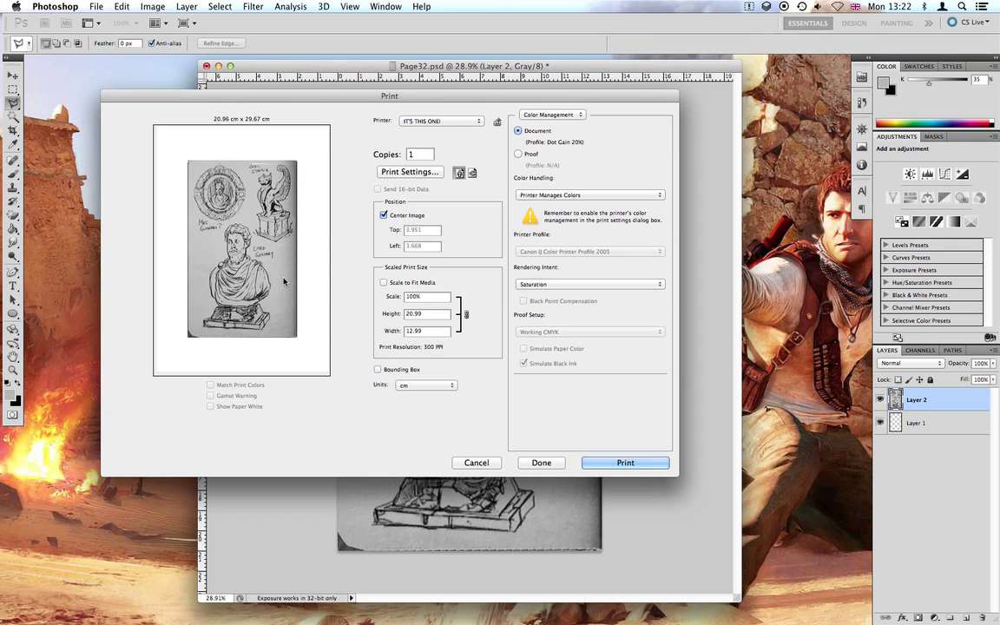
{"action": "left_click_drag", "start_coordinate": [340, 102], "coordinate": [342, 102]}
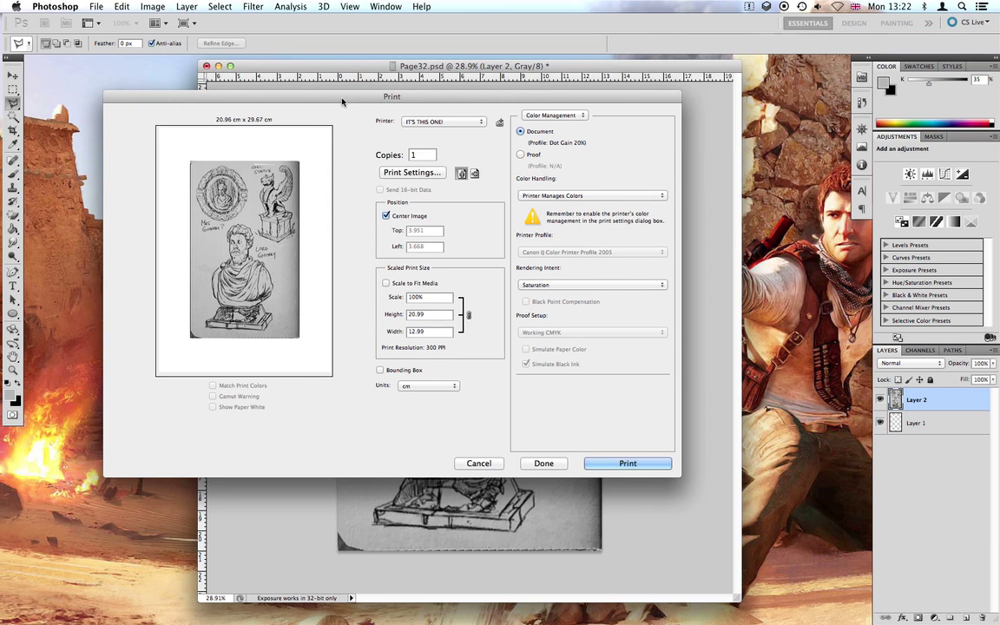
{"action": "left_click_drag", "start_coordinate": [342, 102], "coordinate": [358, 105]}
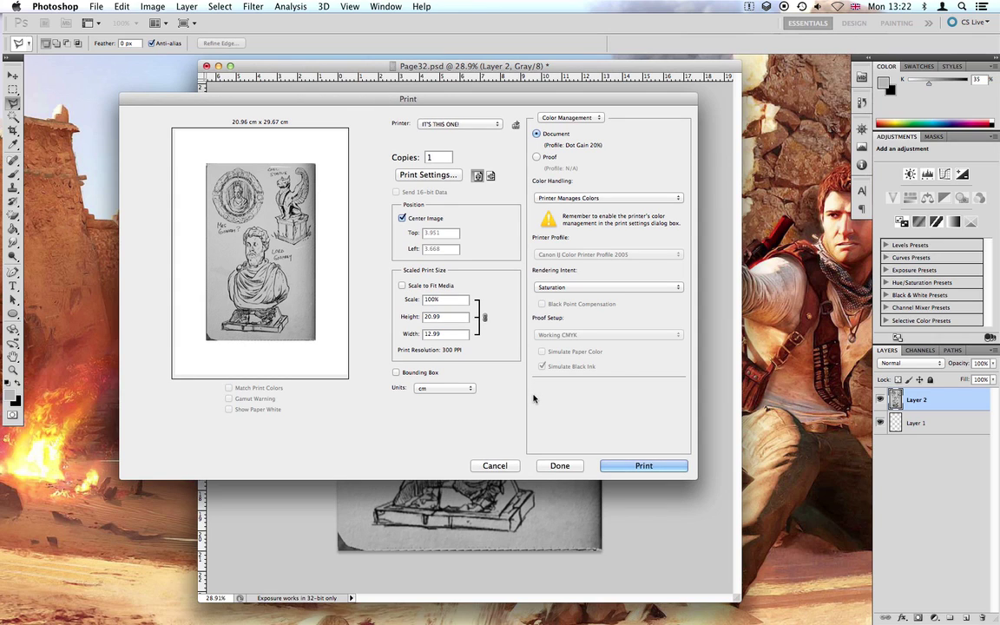